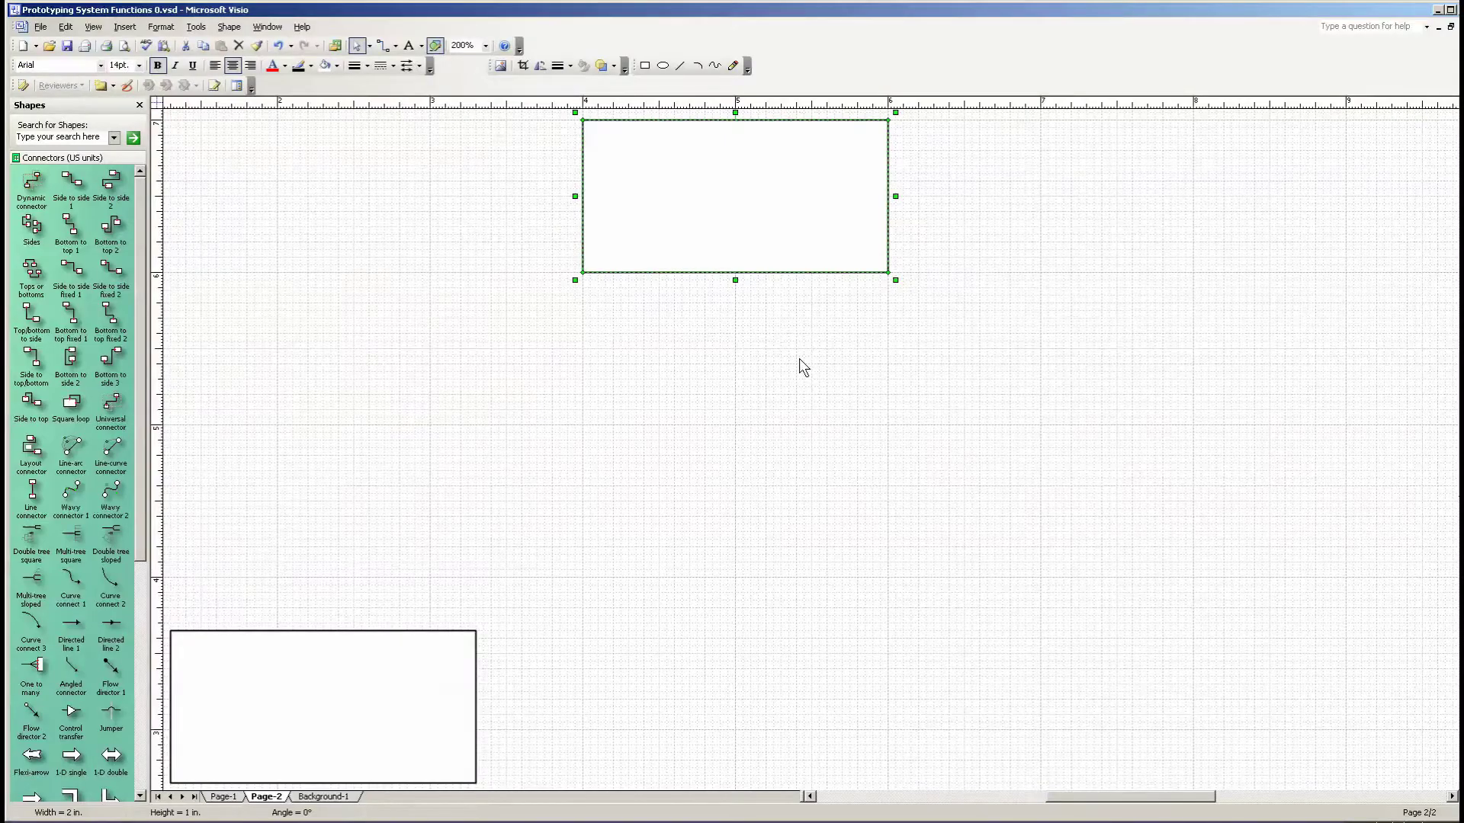
# - Deselect the newly placed top-centre rectangle
pyautogui.press('Escape')
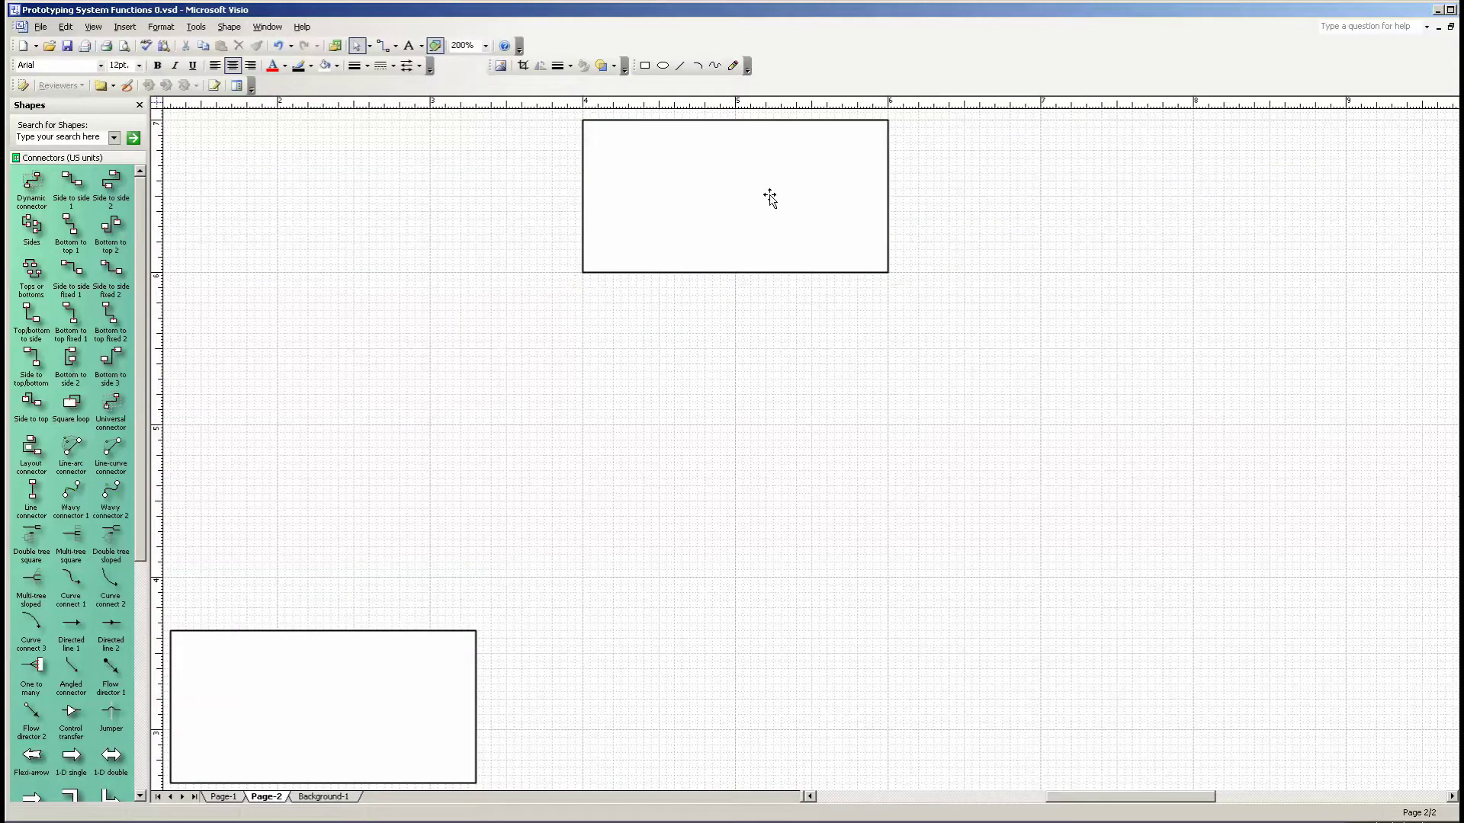
# - Type 'Prototyping System' into the top rectangle and deselect it
pyautogui.click(769, 197)
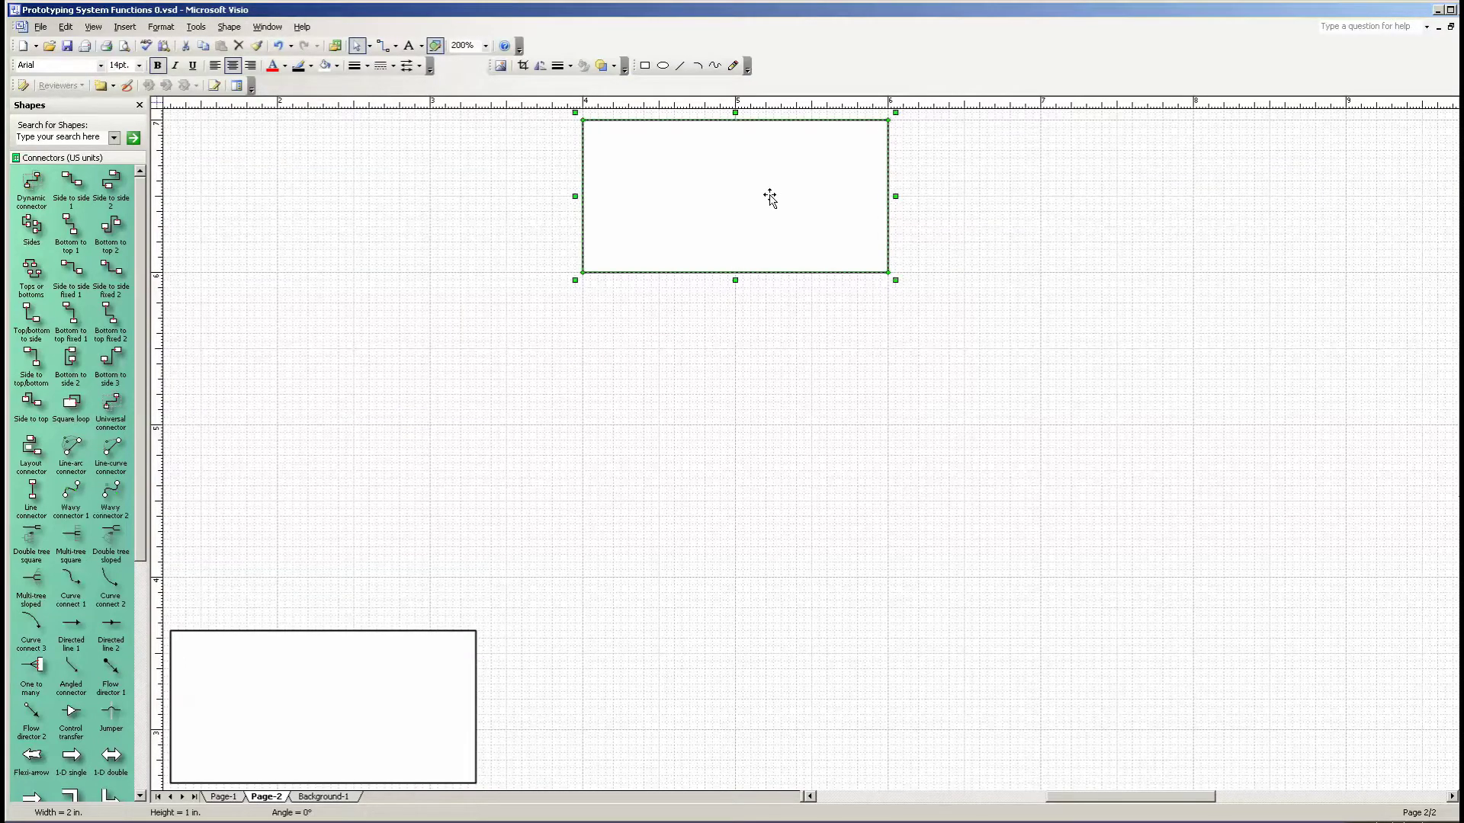
pyautogui.write('P')
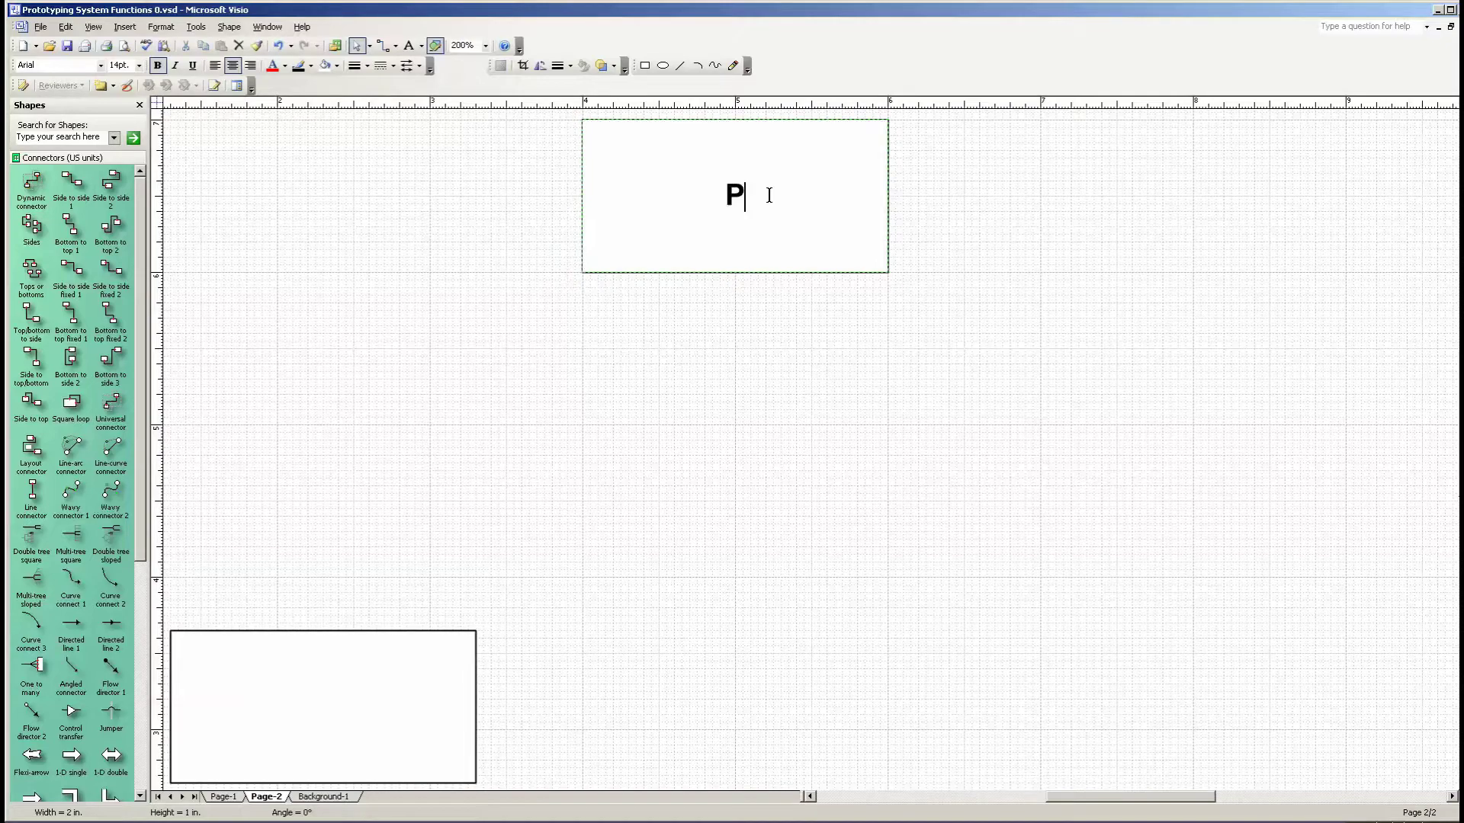
pyautogui.write('rototyp')
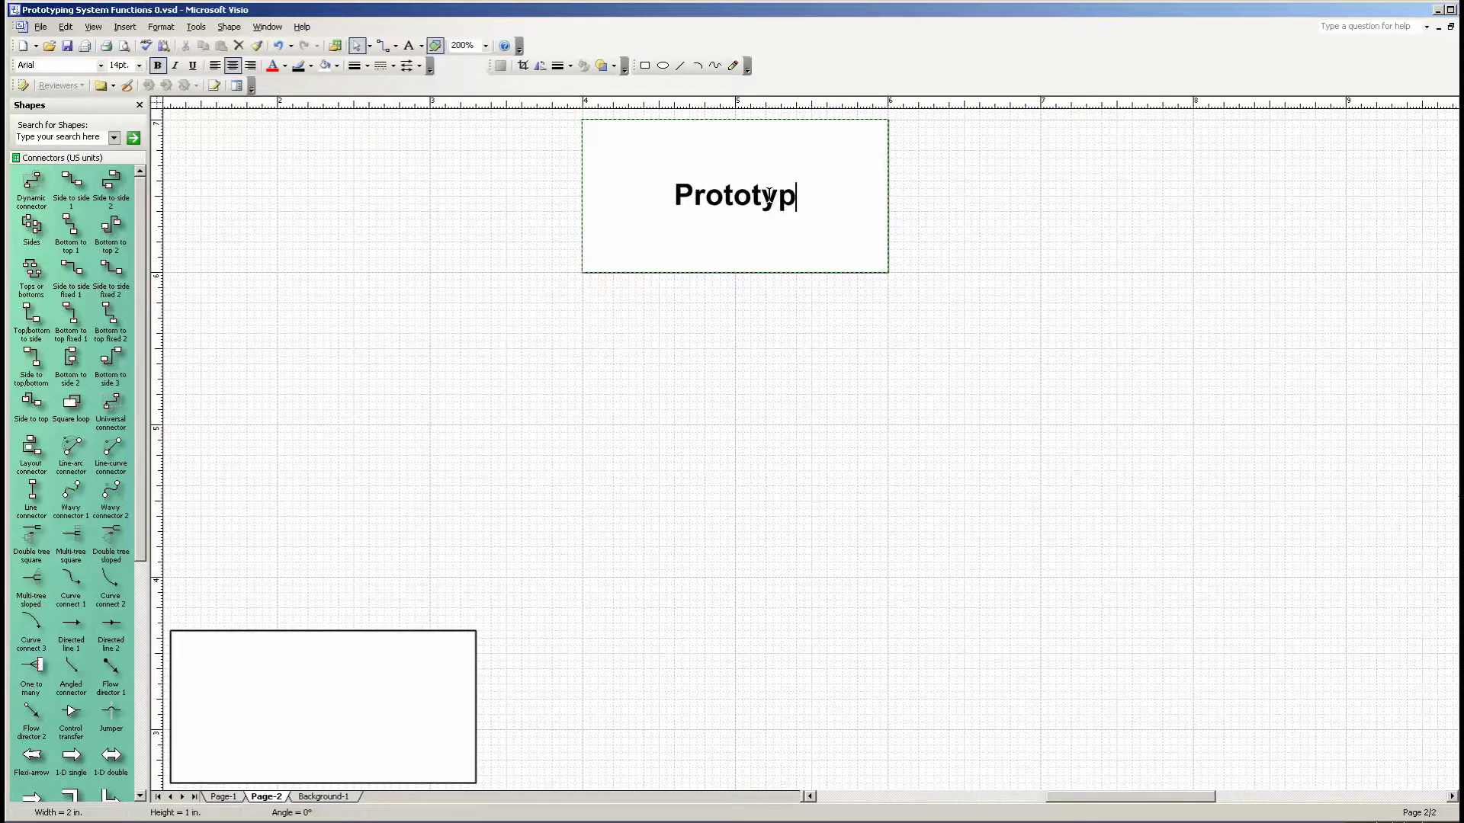
pyautogui.write('ing System')
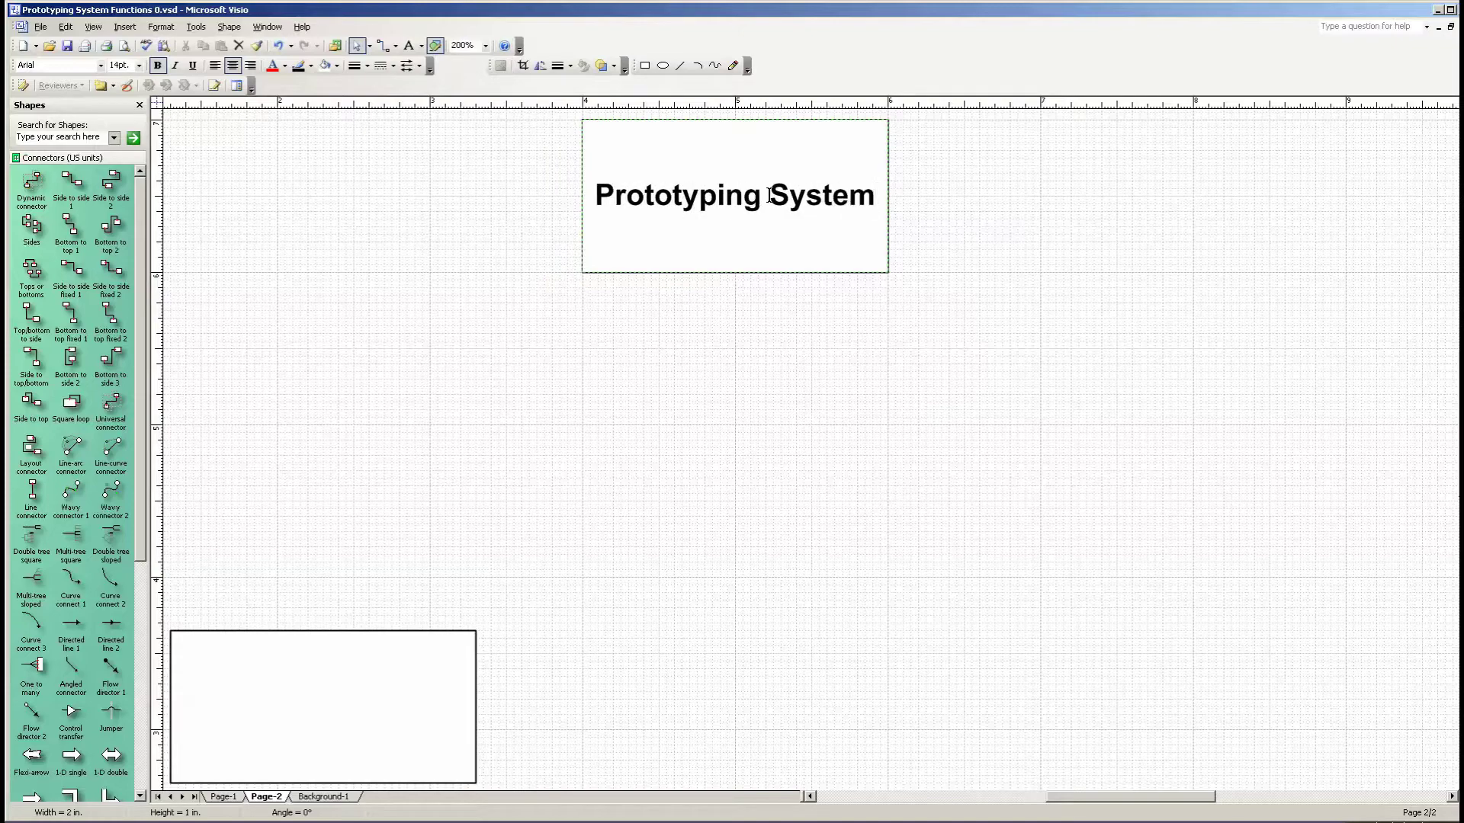
pyautogui.press('Escape')
pyautogui.click(826, 320)
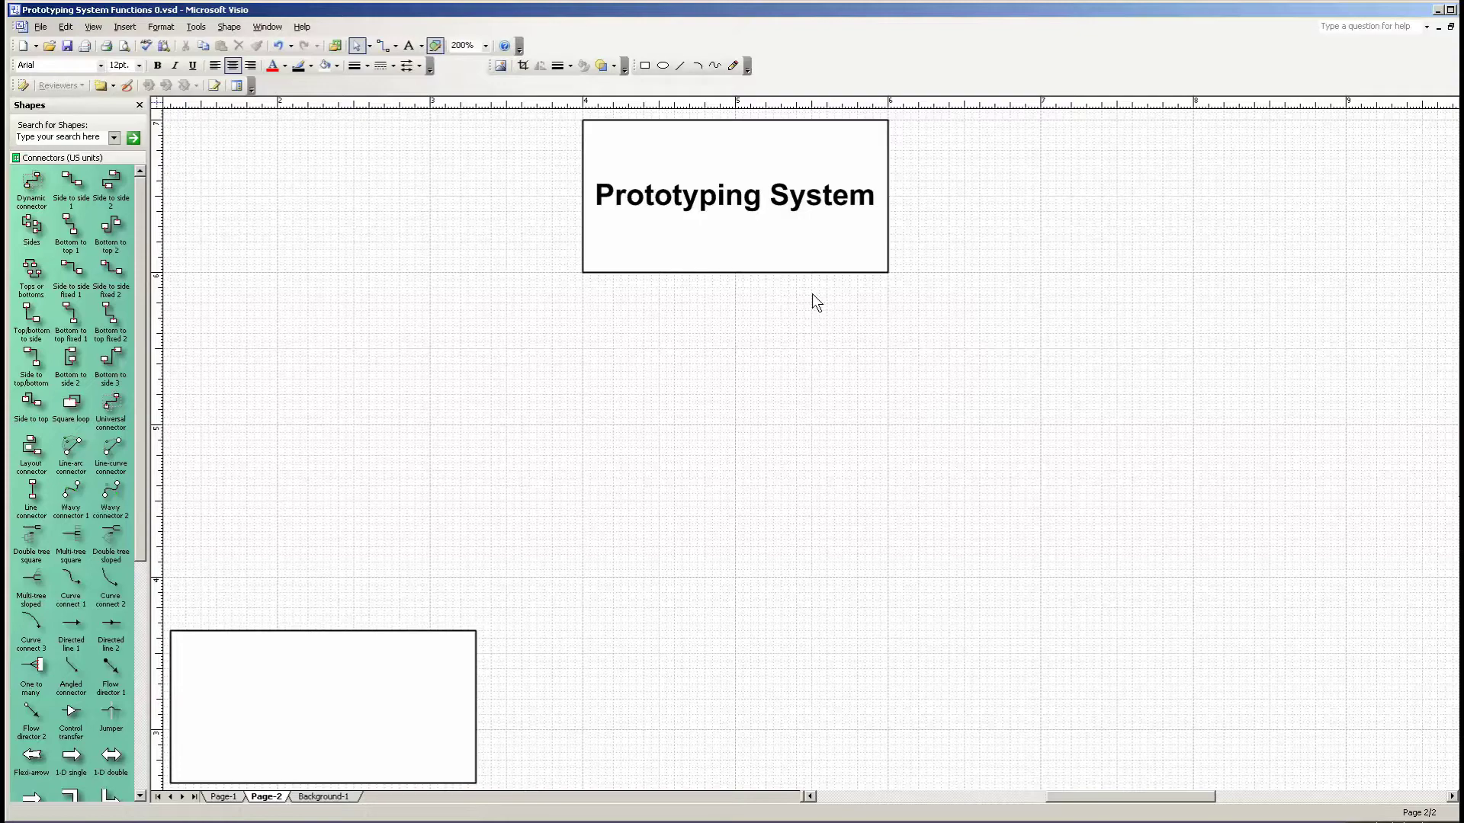
pyautogui.click(340, 682)
# - Duplicate the blank rectangle and place the copy directly below Prototyping System
pyautogui.click(340, 683)
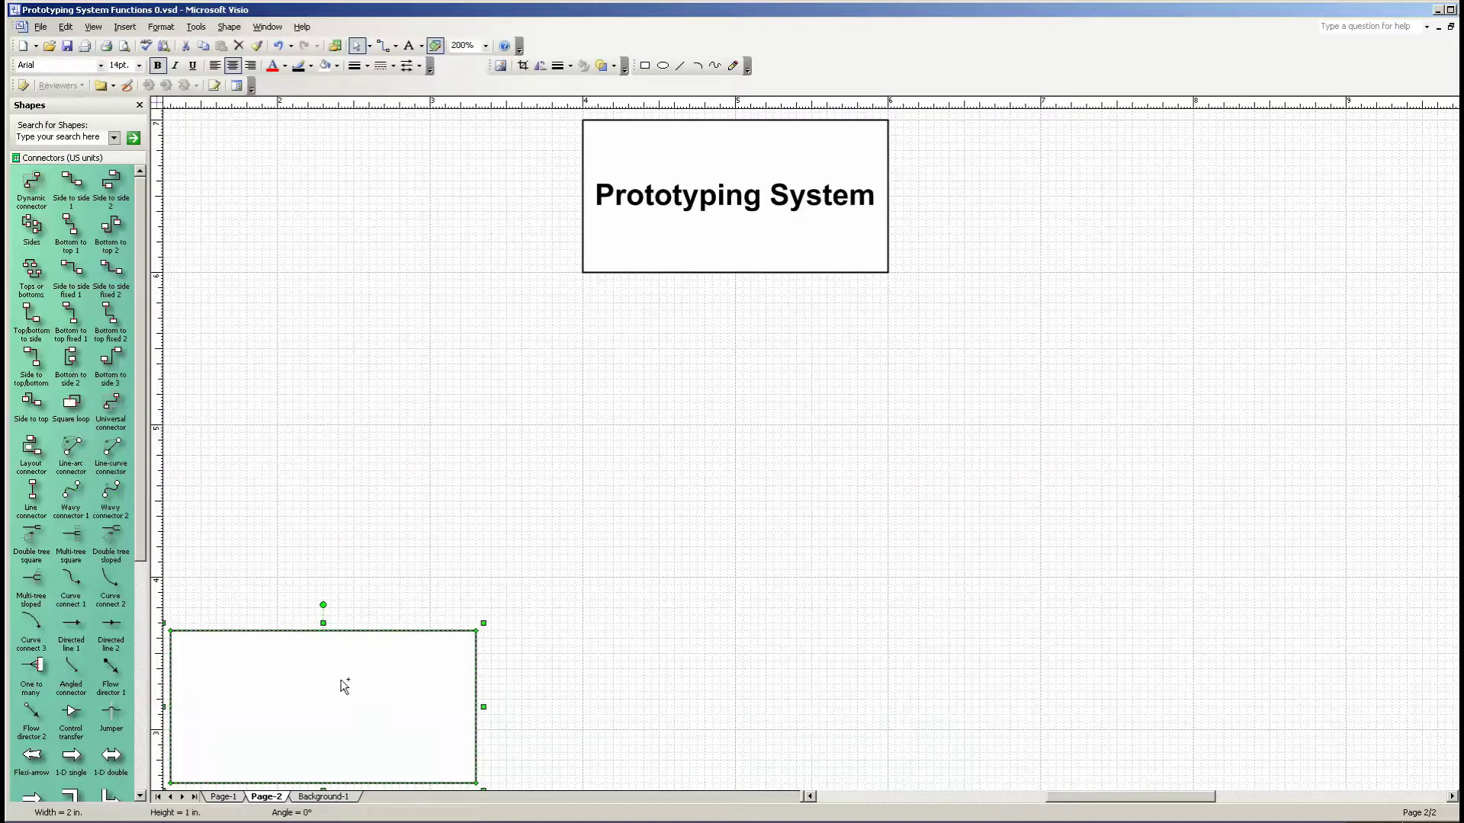
pyautogui.hotkey('ctrl', 'd')
pyautogui.moveTo(476, 680); pyautogui.dragTo(836, 304)
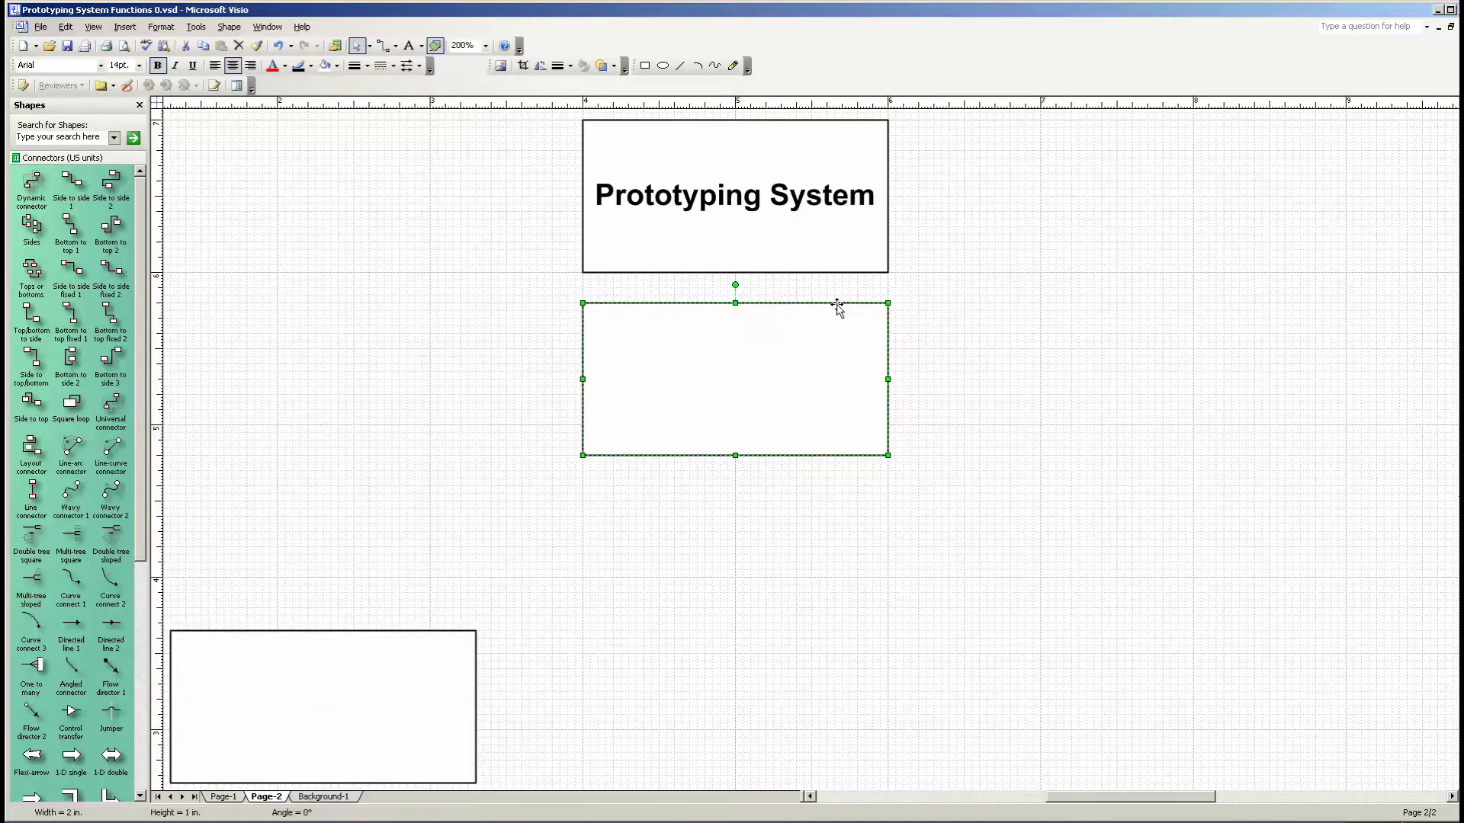
pyautogui.click(808, 365)
pyautogui.press('Escape')
# - Label the new box 'Breadboard Test Circuit' and select the label text
pyautogui.click(807, 377)
pyautogui.write('Brea')
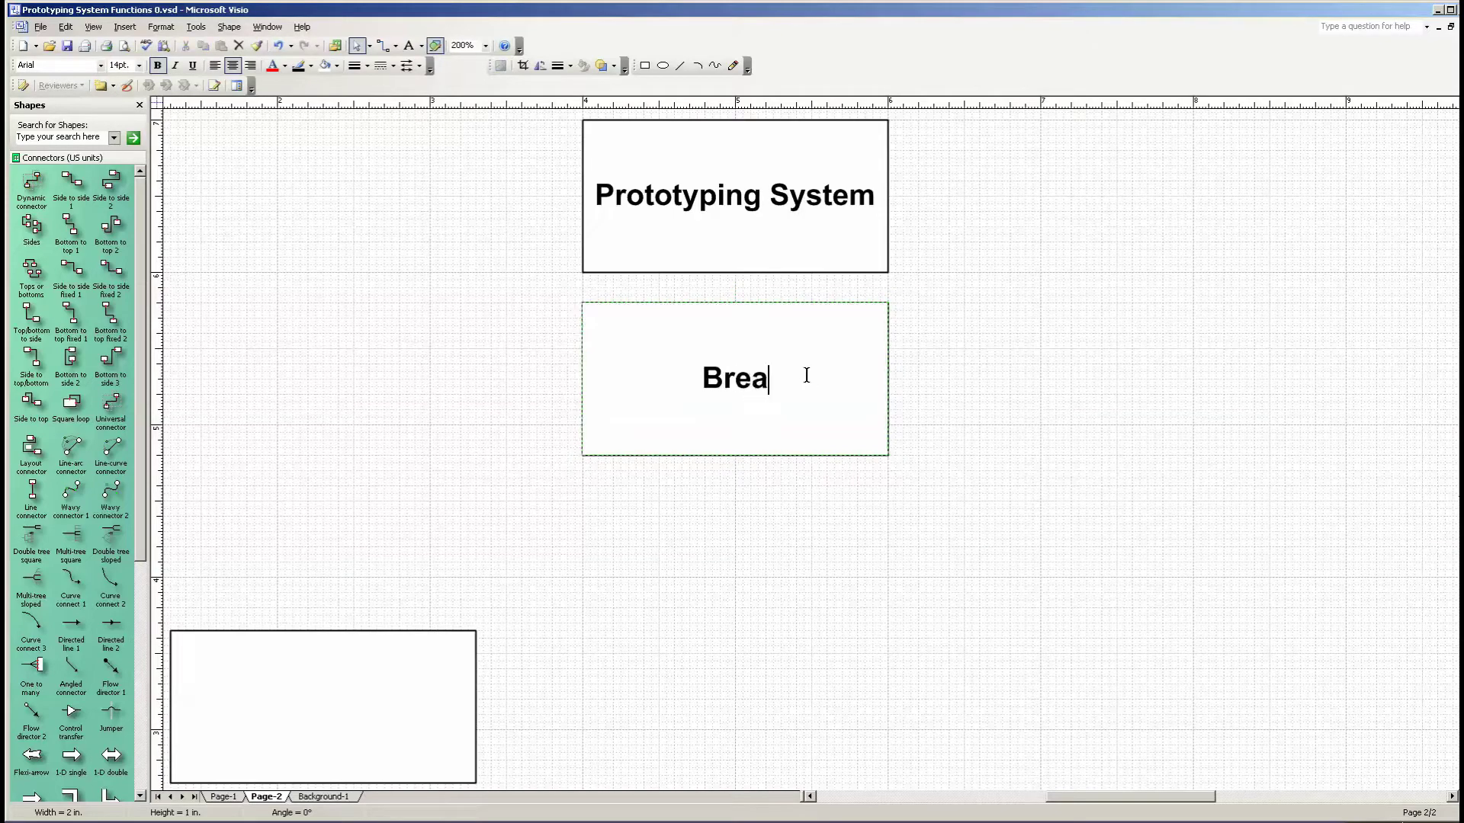
pyautogui.write('dboard')
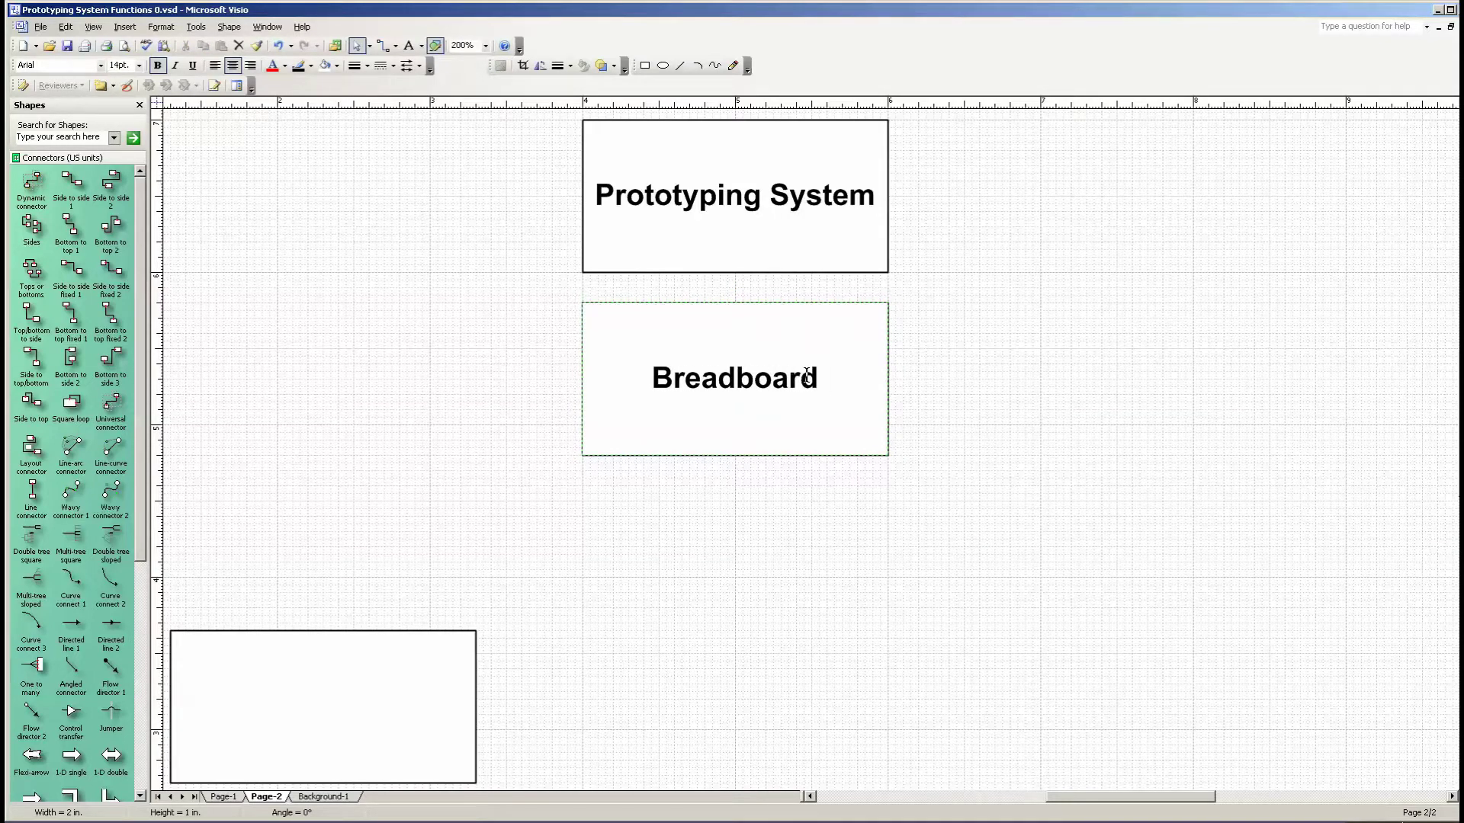
pyautogui.write(' Test ')
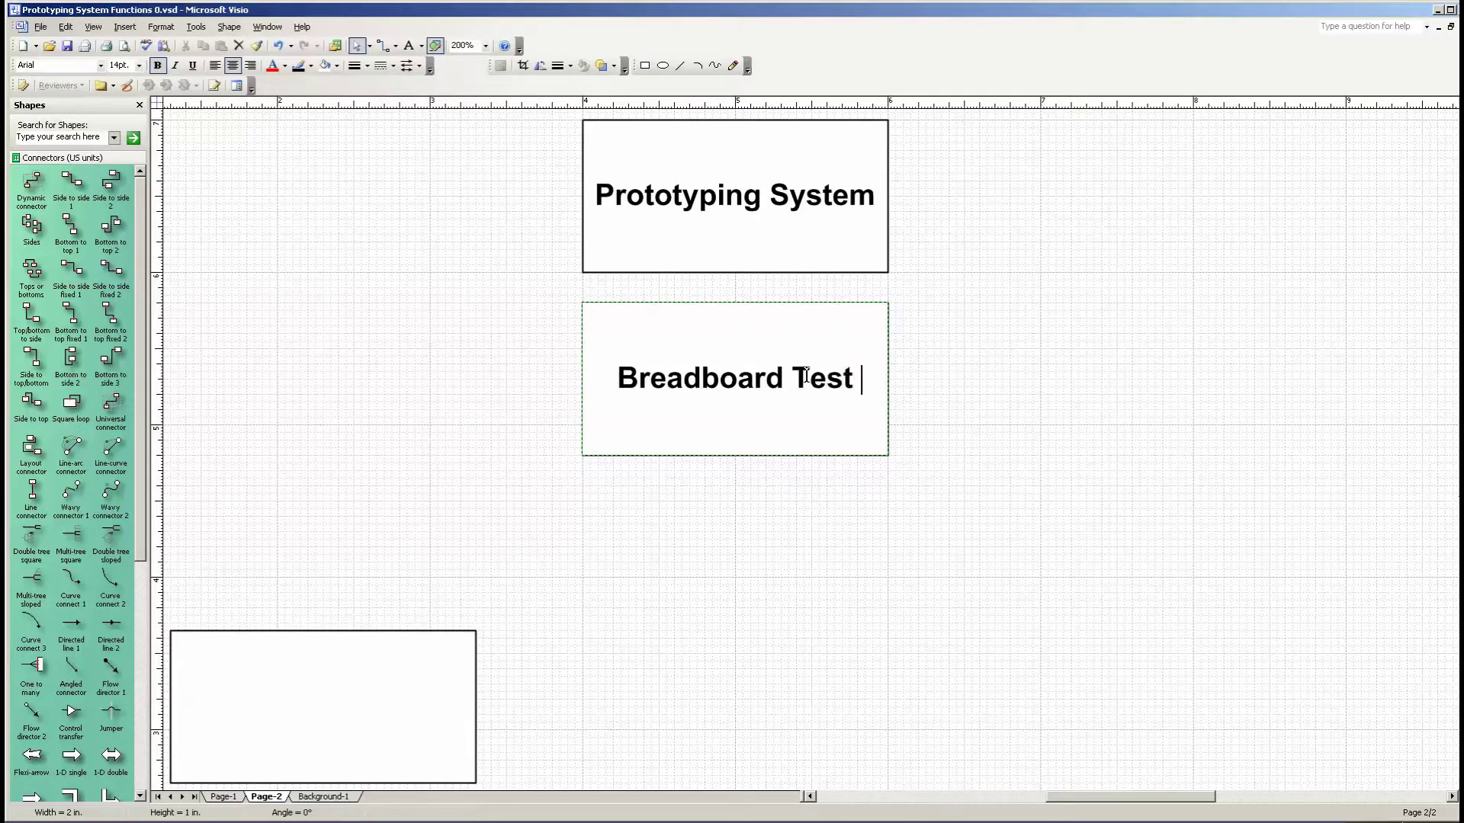
pyautogui.write('Circuit')
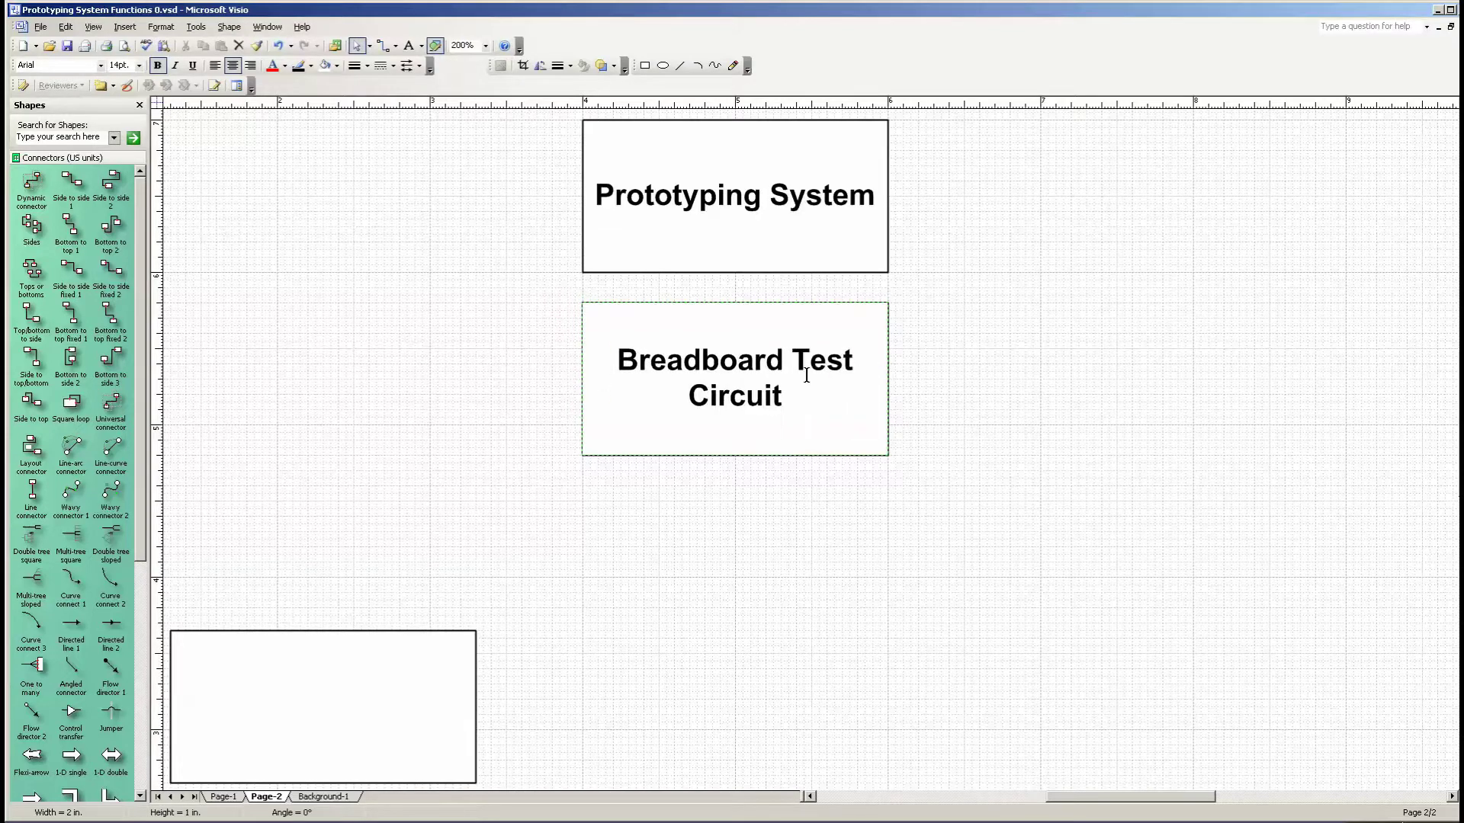
pyautogui.moveTo(809, 393); pyautogui.dragTo(617, 340)
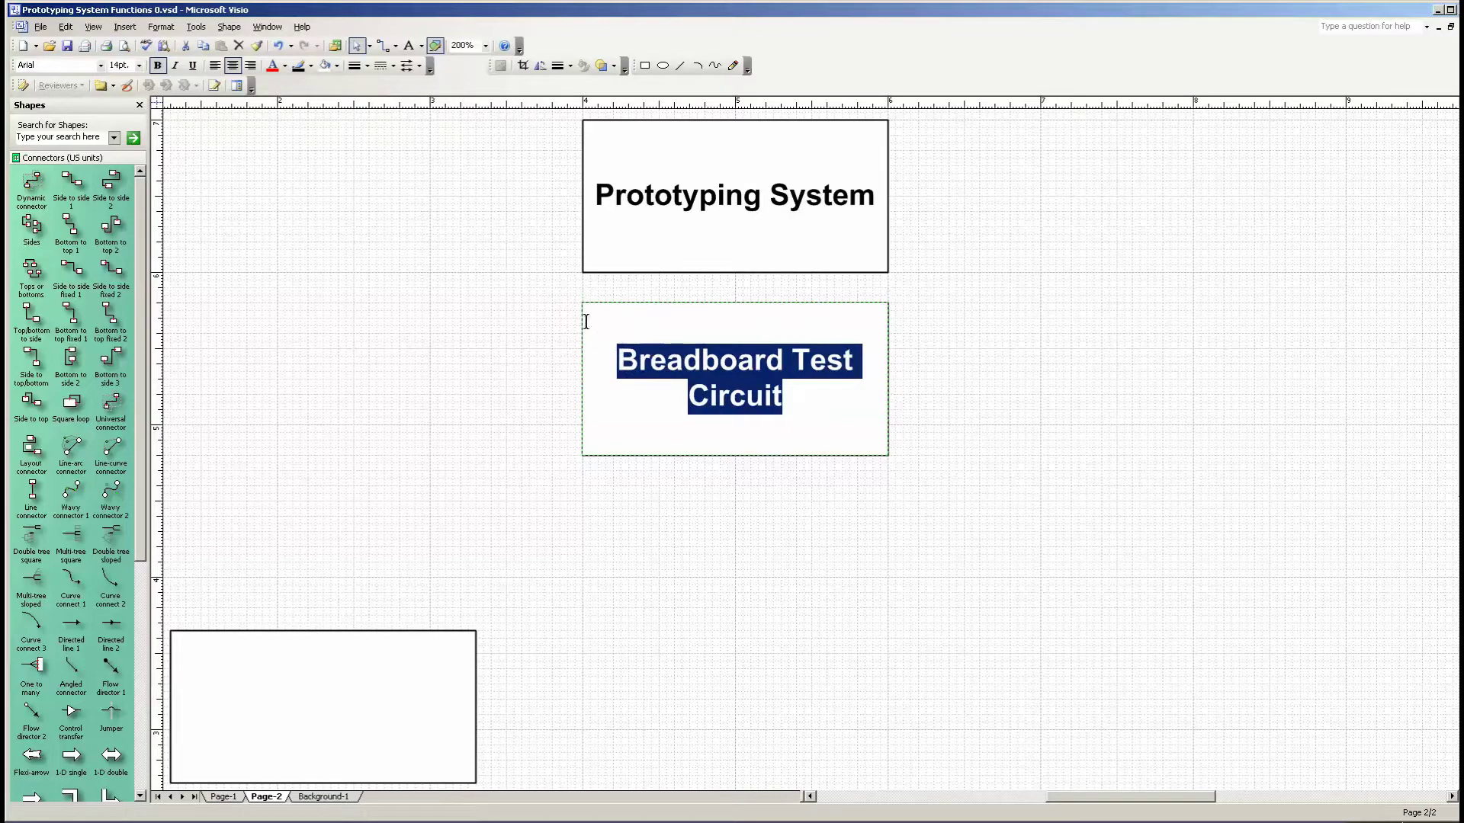
# - Set the Breadboard Test Circuit label and the blank template rectangle's text size to 12 pt
pyautogui.click(140, 66)
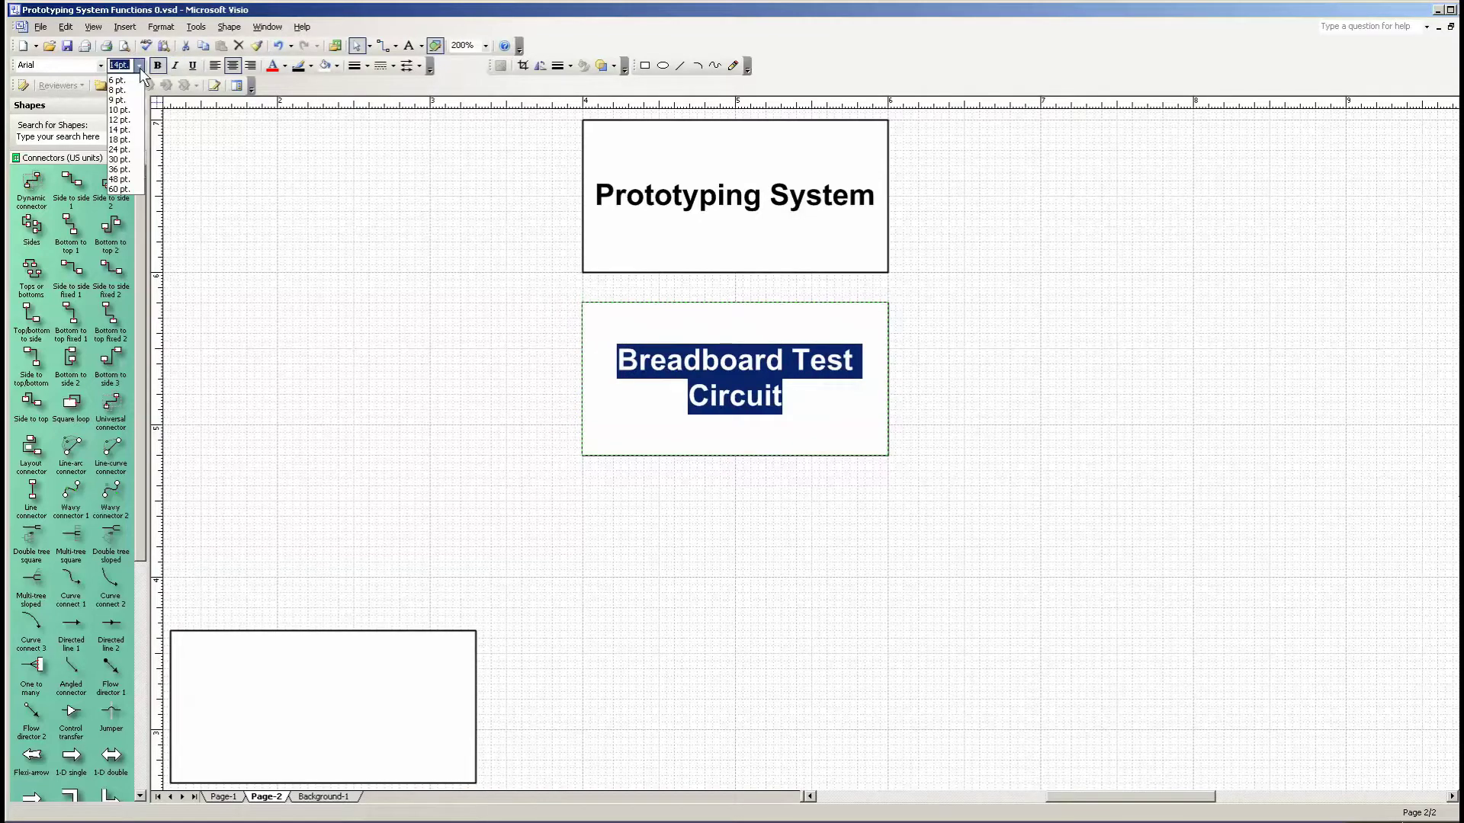
pyautogui.click(122, 120)
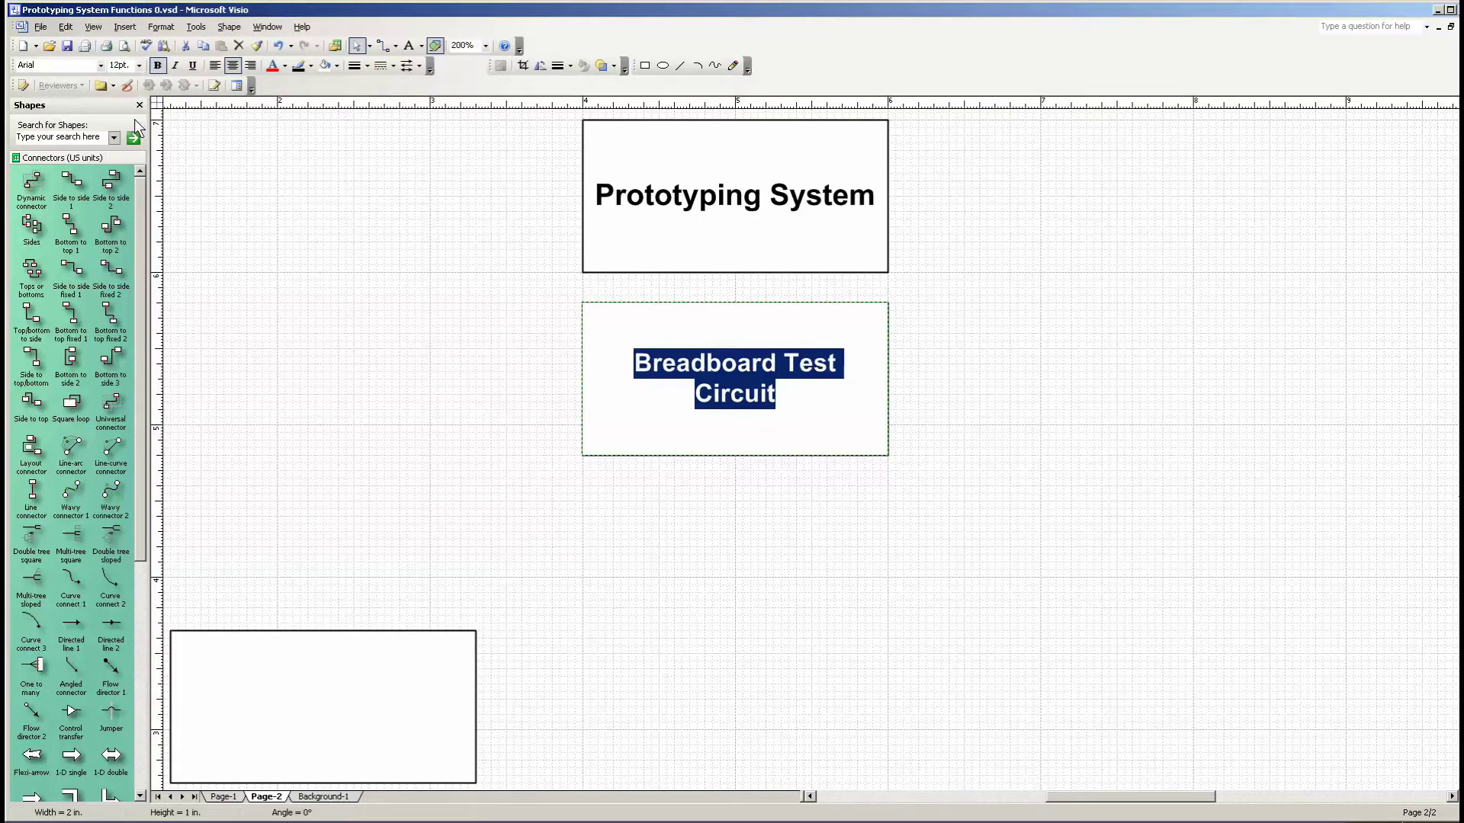
pyautogui.click(427, 770)
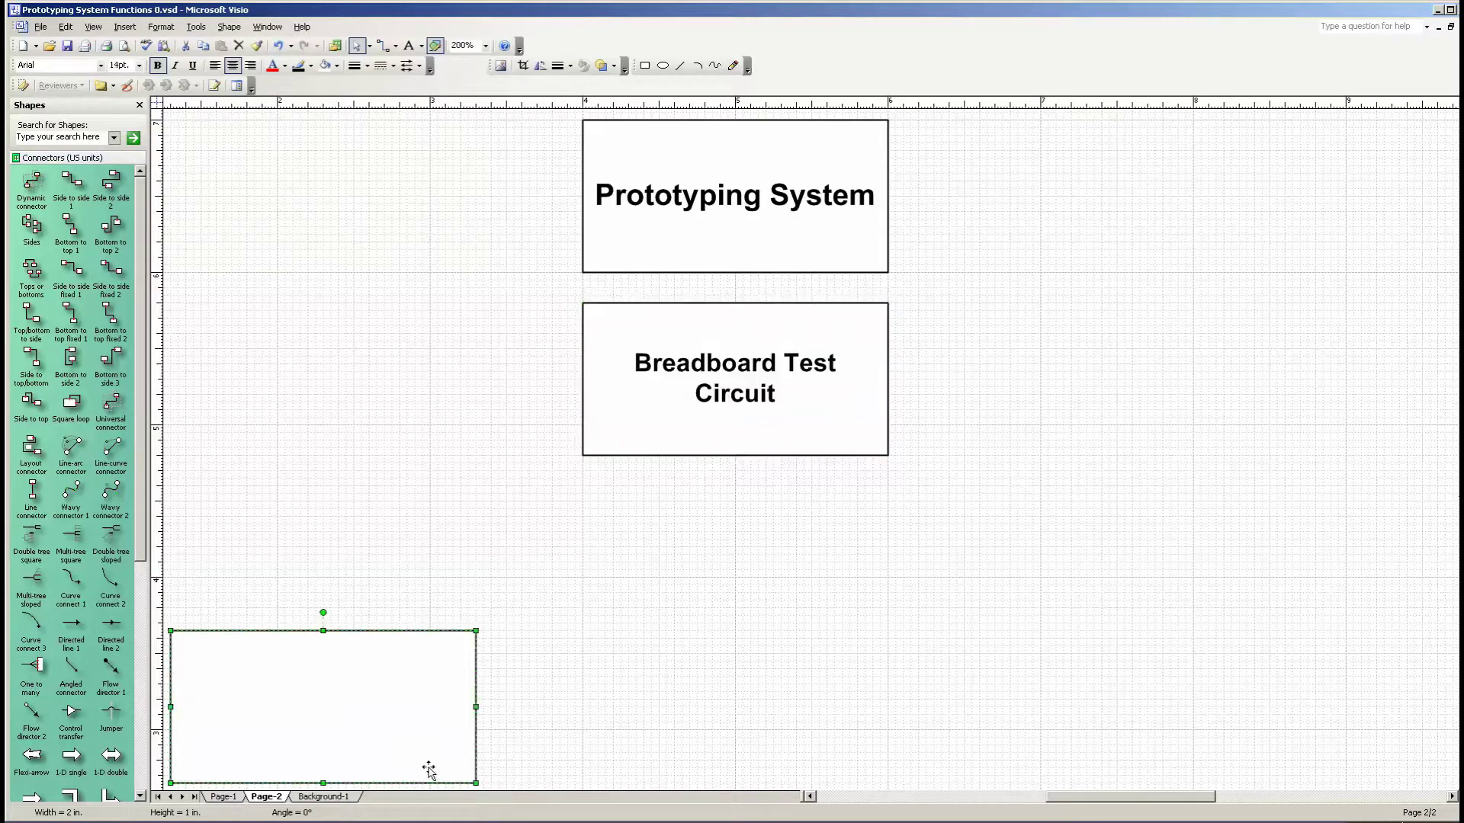
pyautogui.rightClick(391, 732)
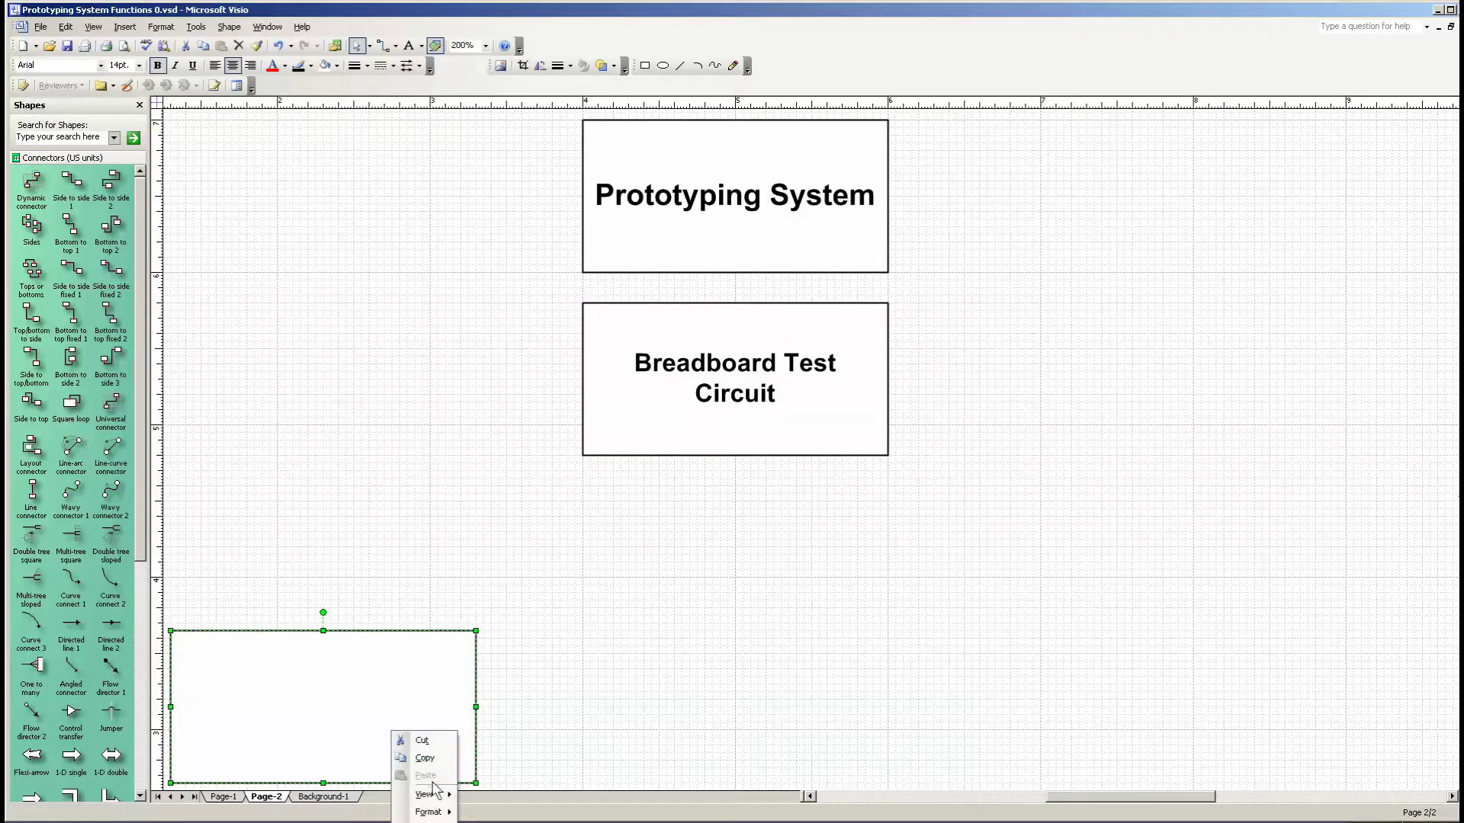
pyautogui.moveTo(445, 816)
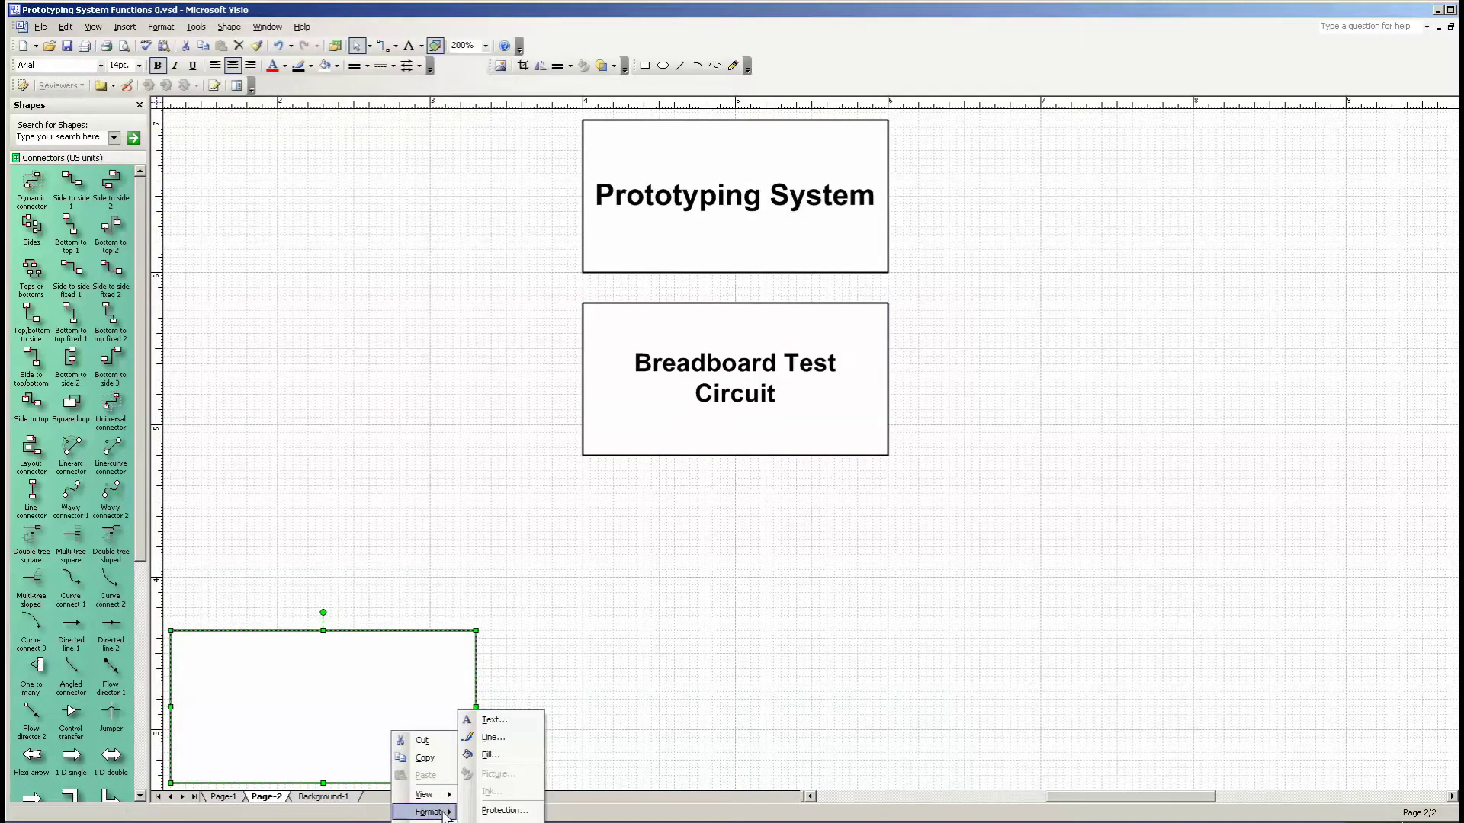
pyautogui.click(497, 721)
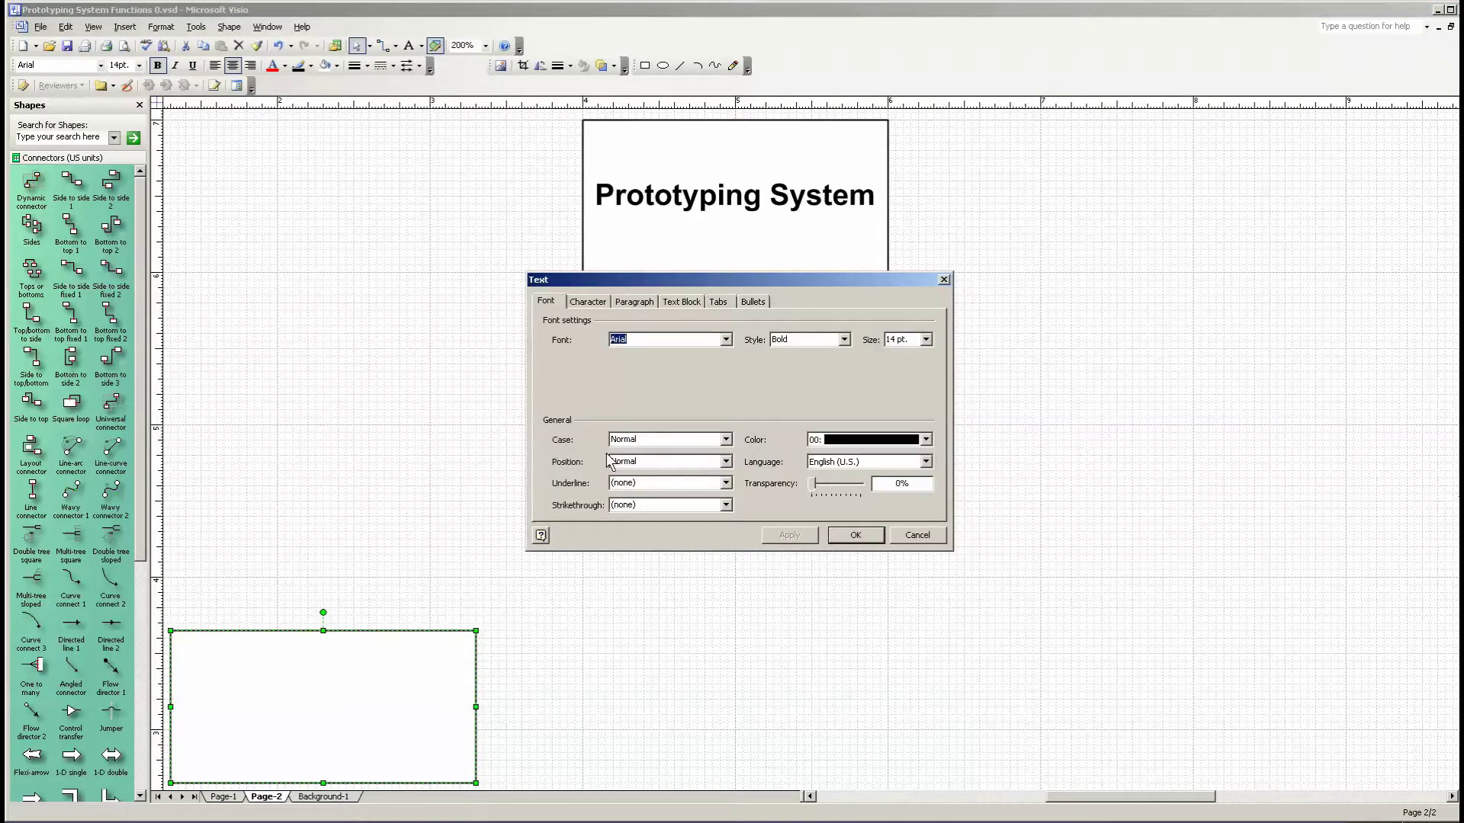
pyautogui.click(926, 339)
pyautogui.click(896, 393)
pyautogui.click(797, 541)
pyautogui.click(838, 538)
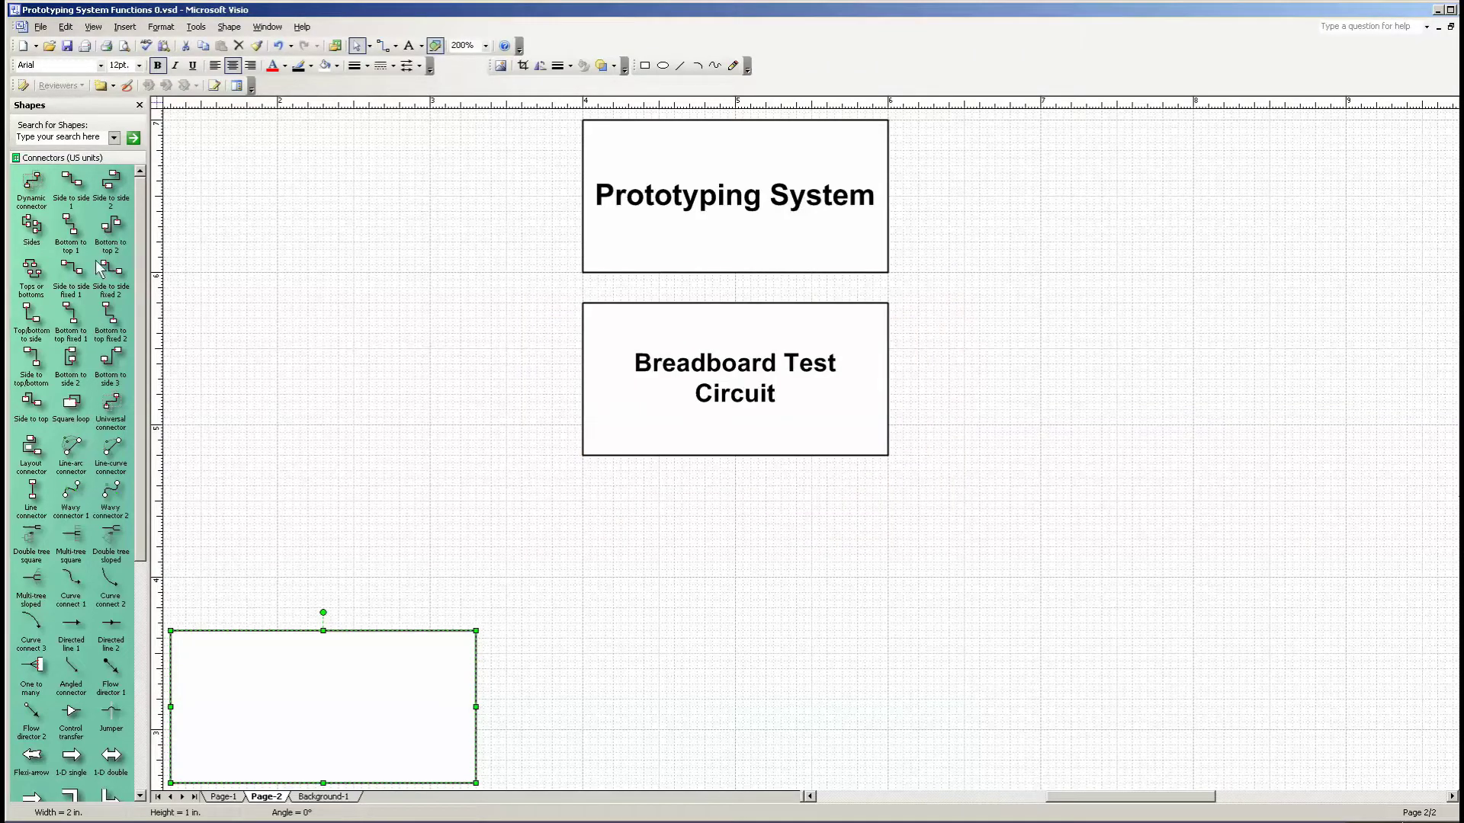
# - Glue a 'Bottom to top 1' connector from Prototyping System's bottom to Breadboard Test Circuit's top
pyautogui.moveTo(71, 226); pyautogui.dragTo(818, 345)
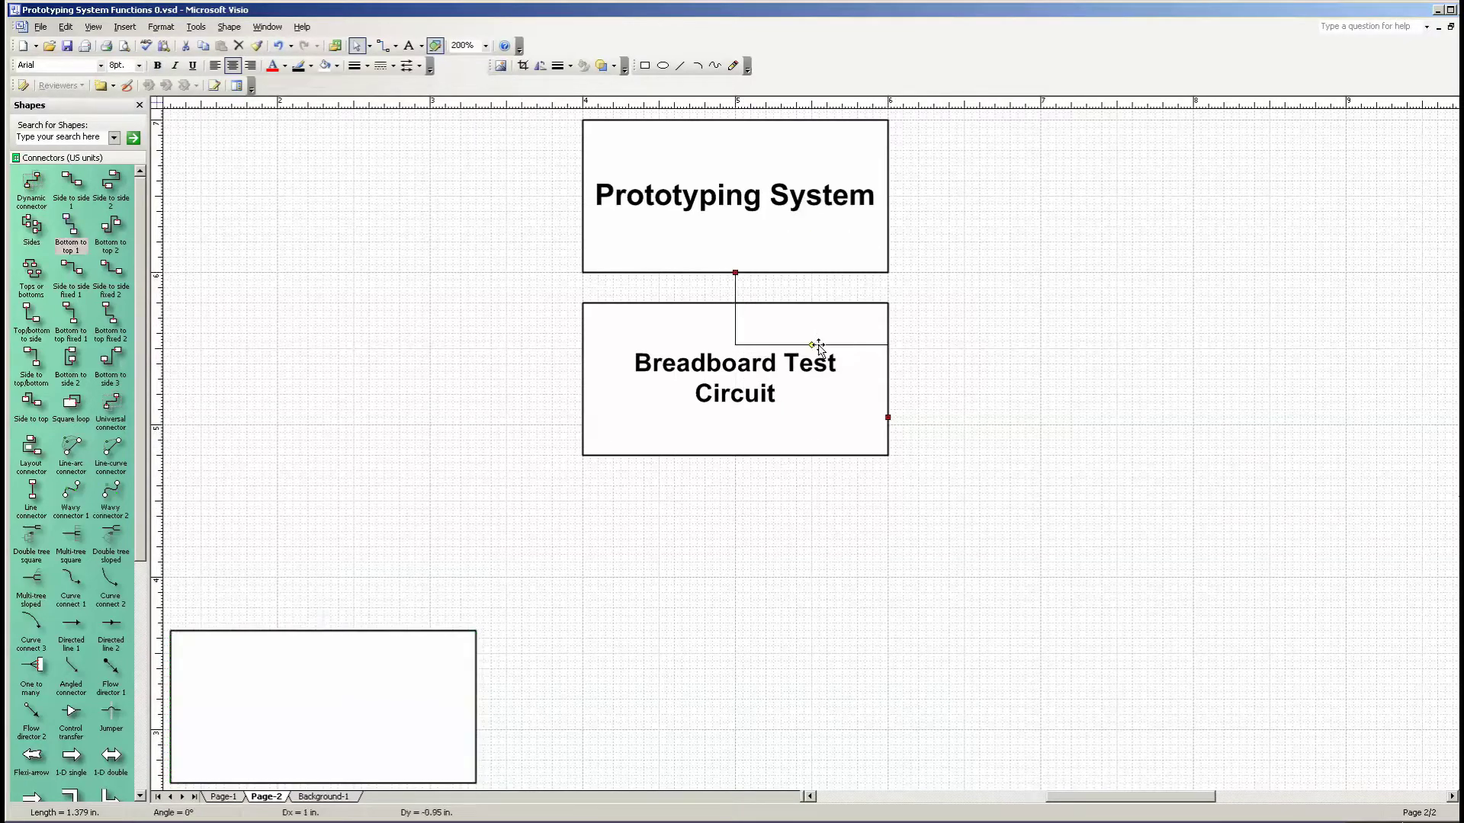
pyautogui.moveTo(885, 417); pyautogui.dragTo(735, 302)
# - Duplicate the blank rectangle and place the copy right of Breadboard Test Circuit
pyautogui.click(428, 643)
pyautogui.hotkey('ctrl', 'd')
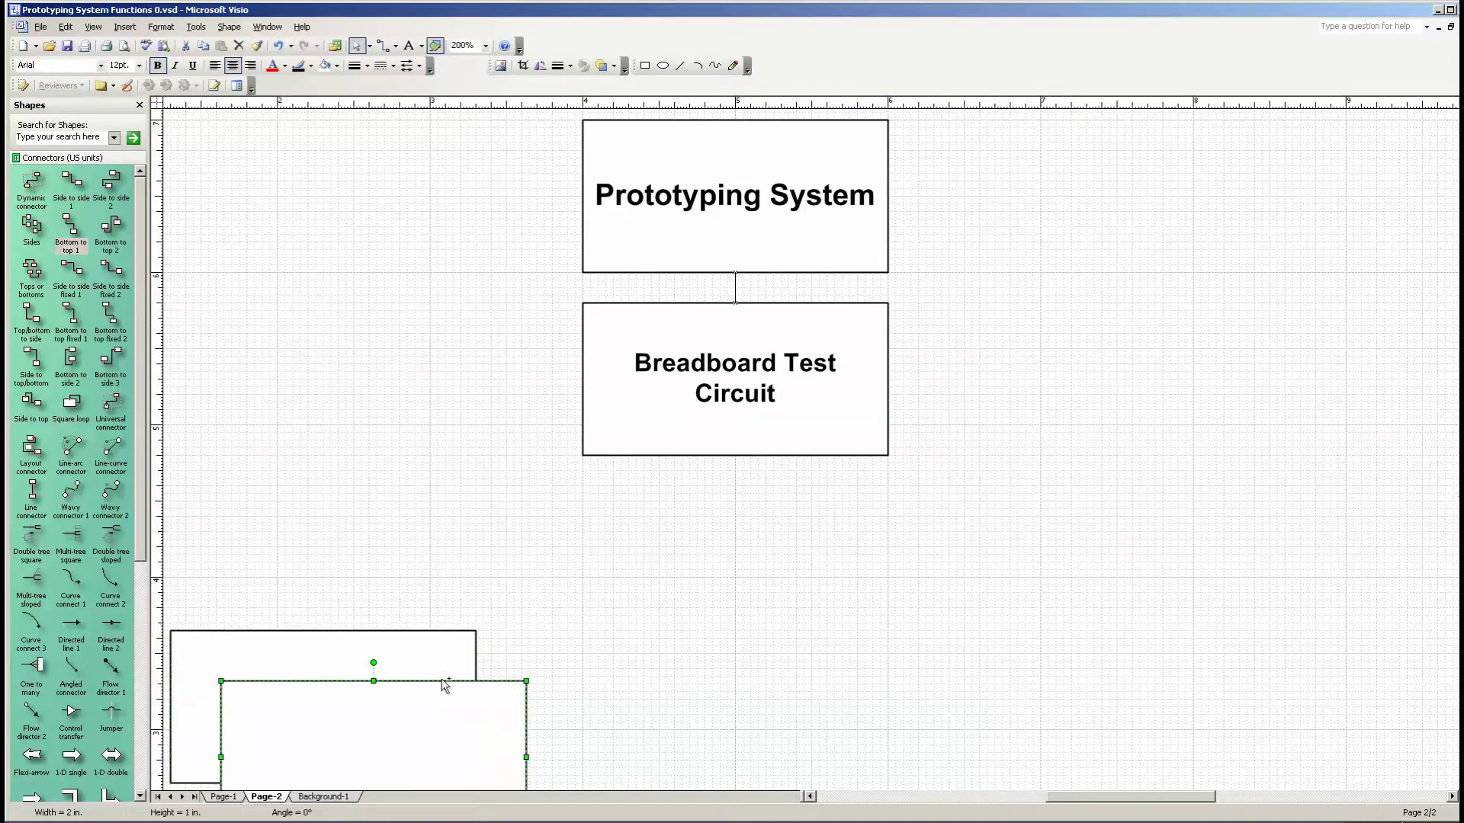
pyautogui.moveTo(526, 708); pyautogui.dragTo(1202, 305)
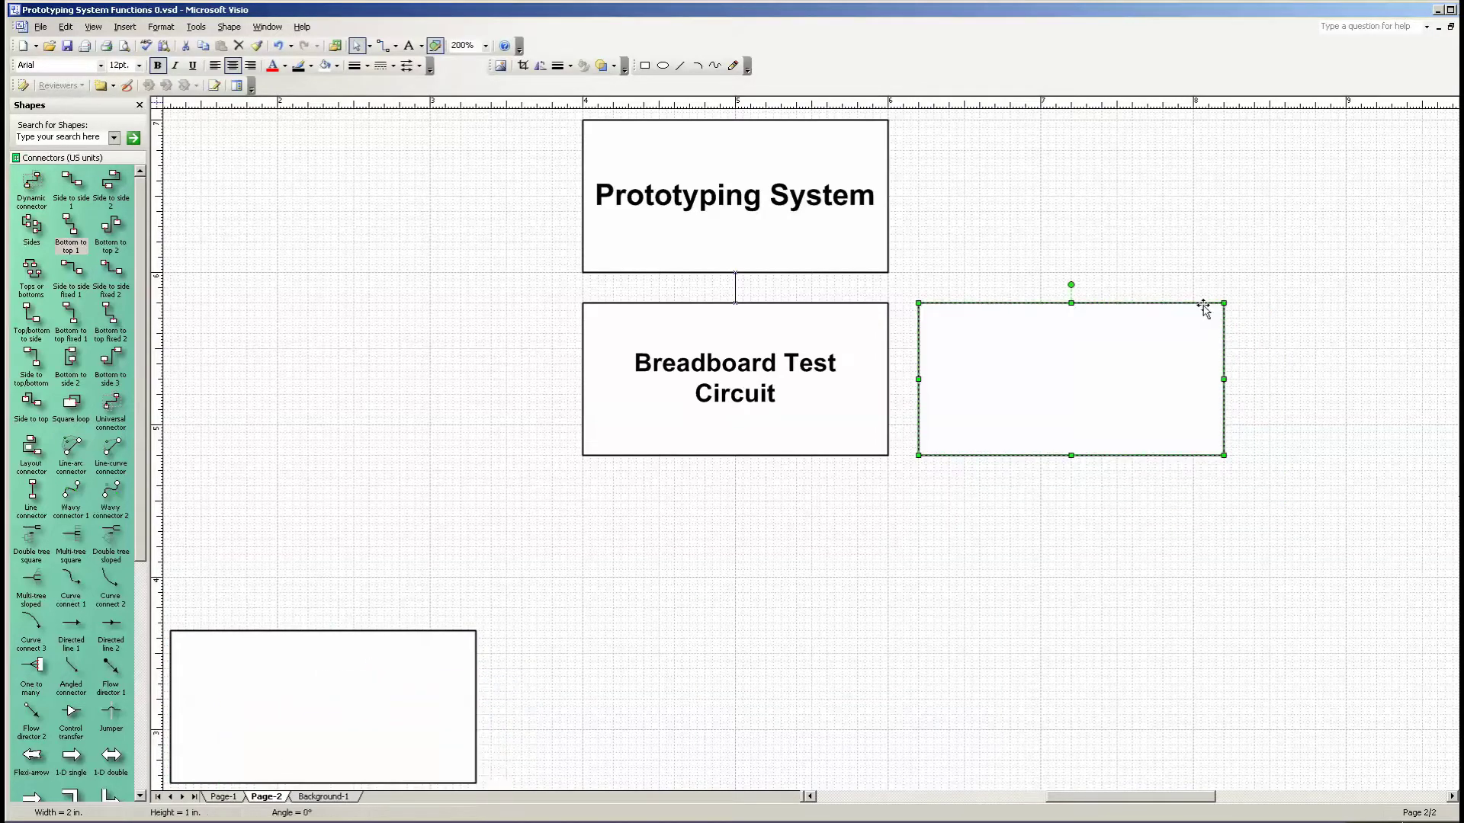
# - Label the new box 'Power Components' and add another Bottom to top 1 connector
pyautogui.click(1088, 406)
pyautogui.write('Power ')
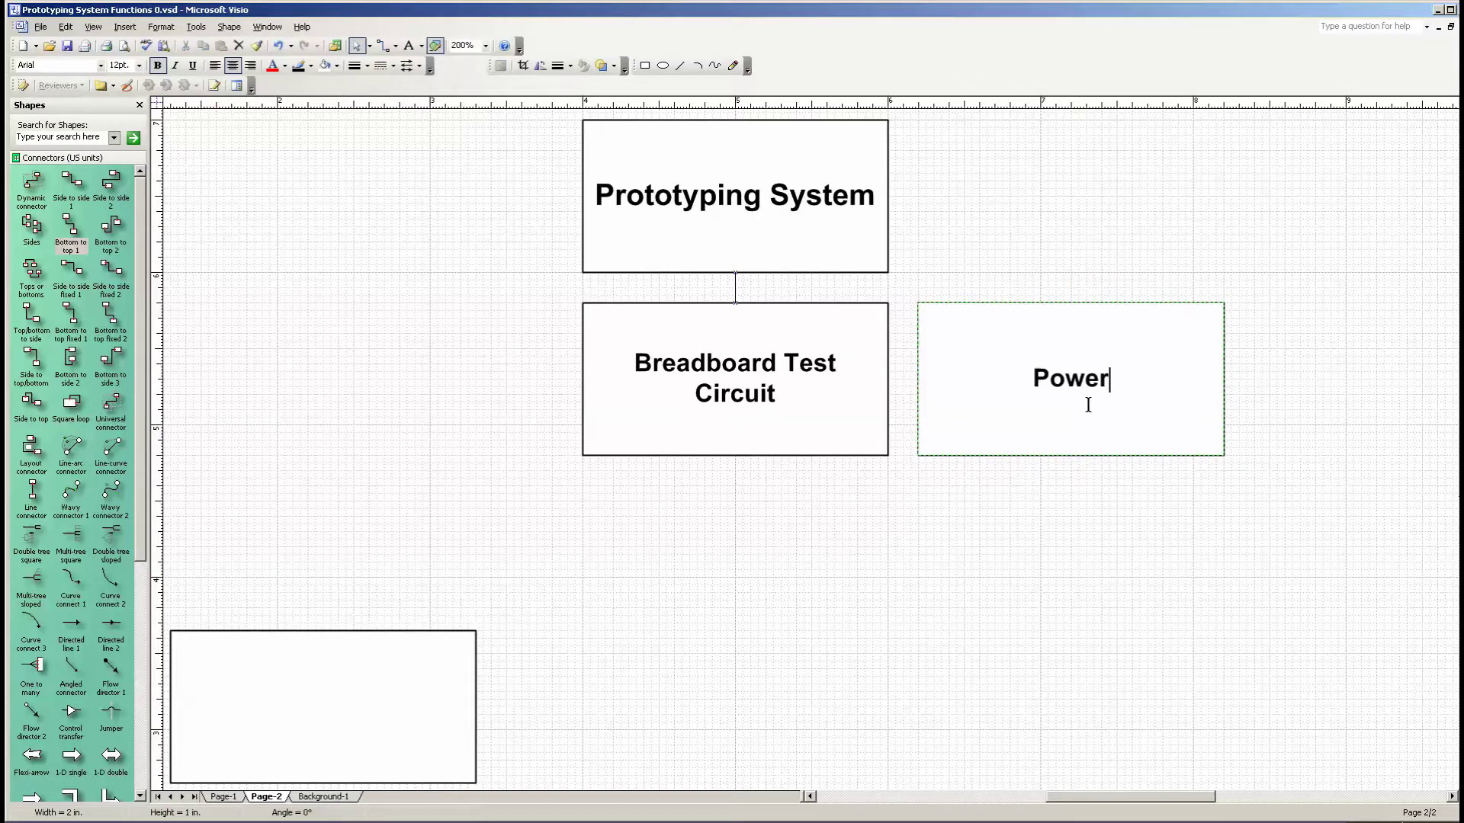
pyautogui.write('Compon')
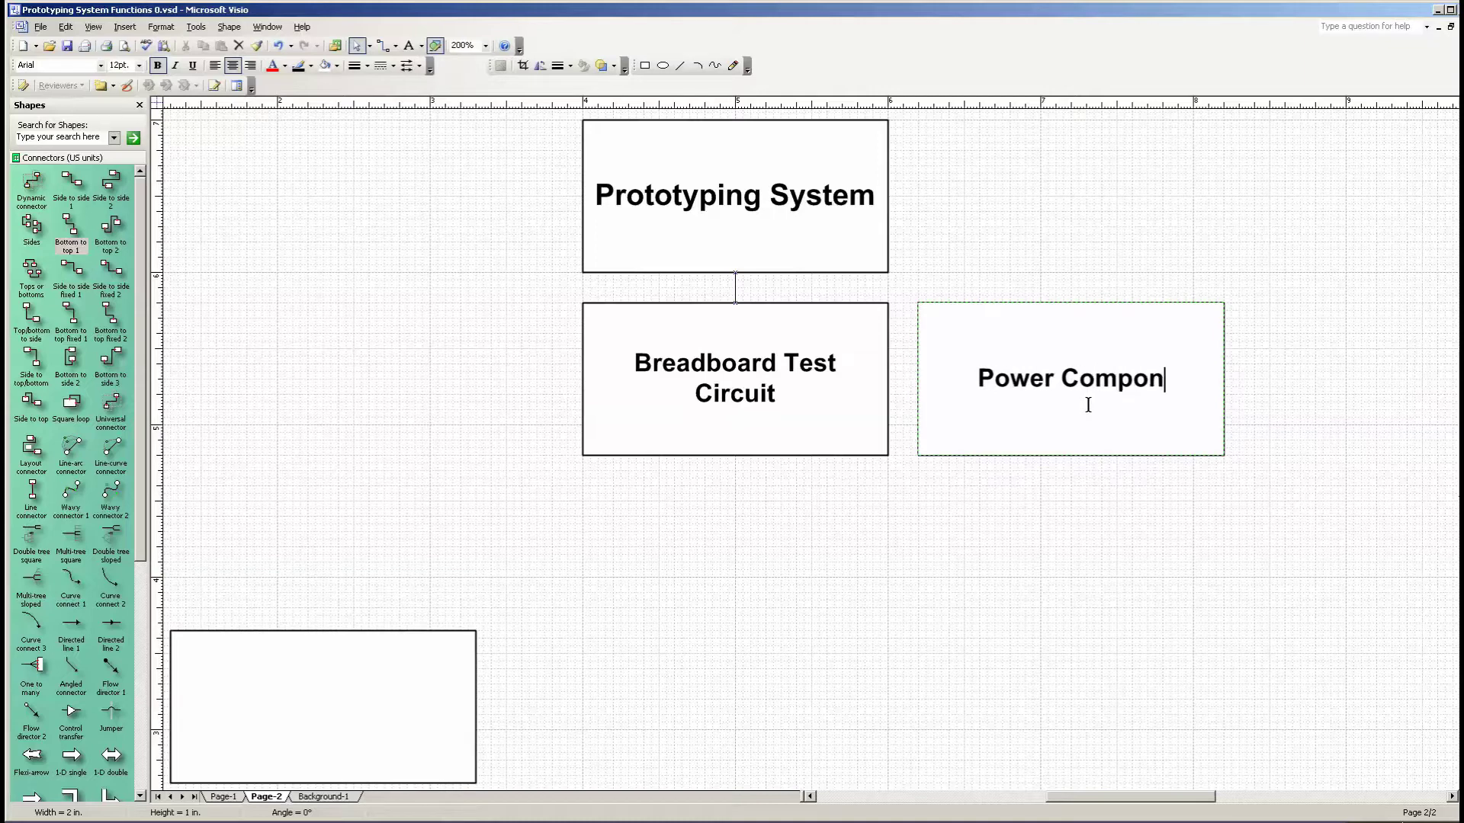
pyautogui.write('ents')
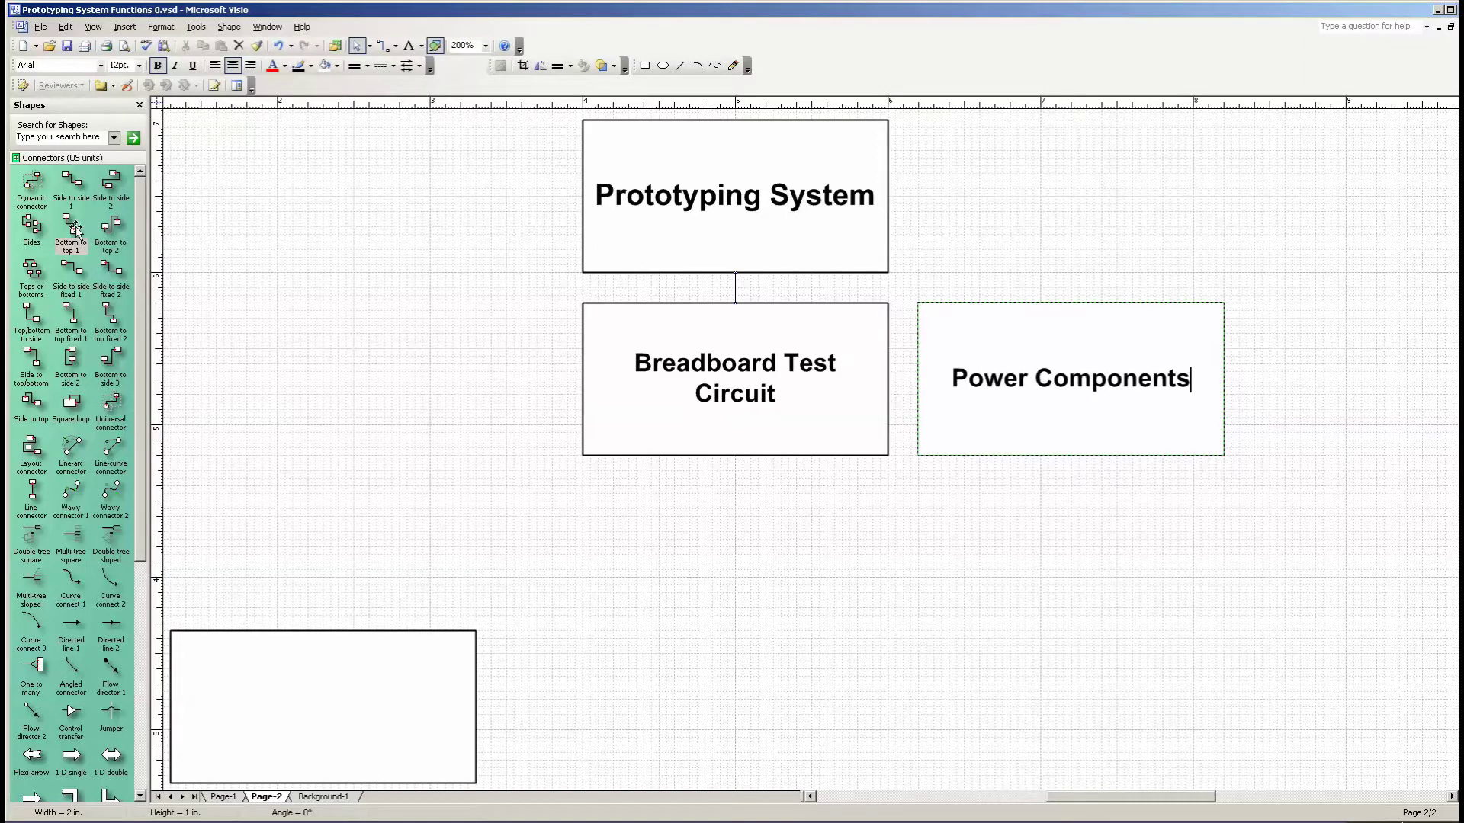
pyautogui.moveTo(75, 229); pyautogui.dragTo(862, 347)
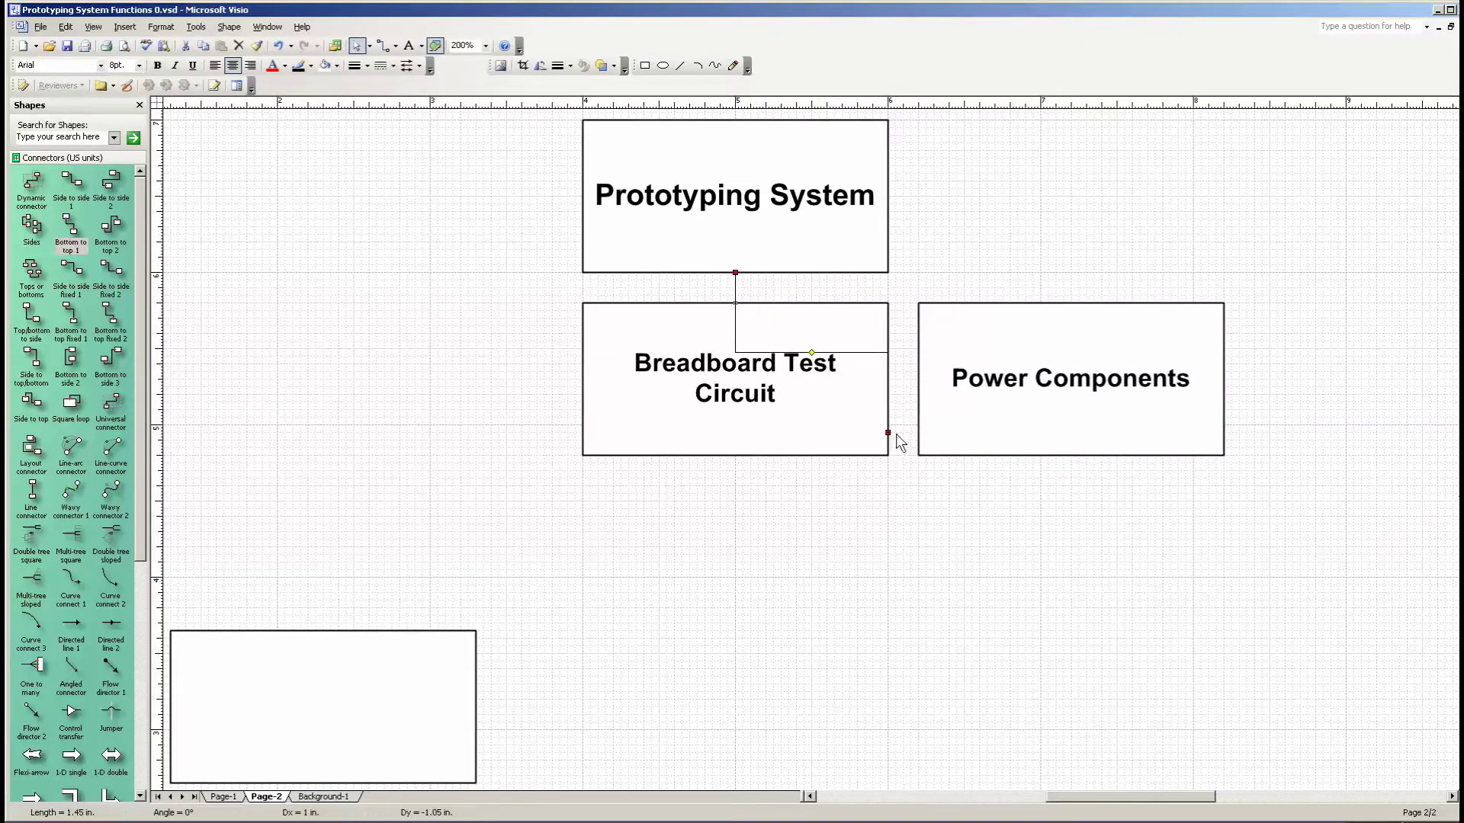
# - Glue the connector's loose end to the top of Power Components
pyautogui.moveTo(888, 432); pyautogui.dragTo(1100, 304)
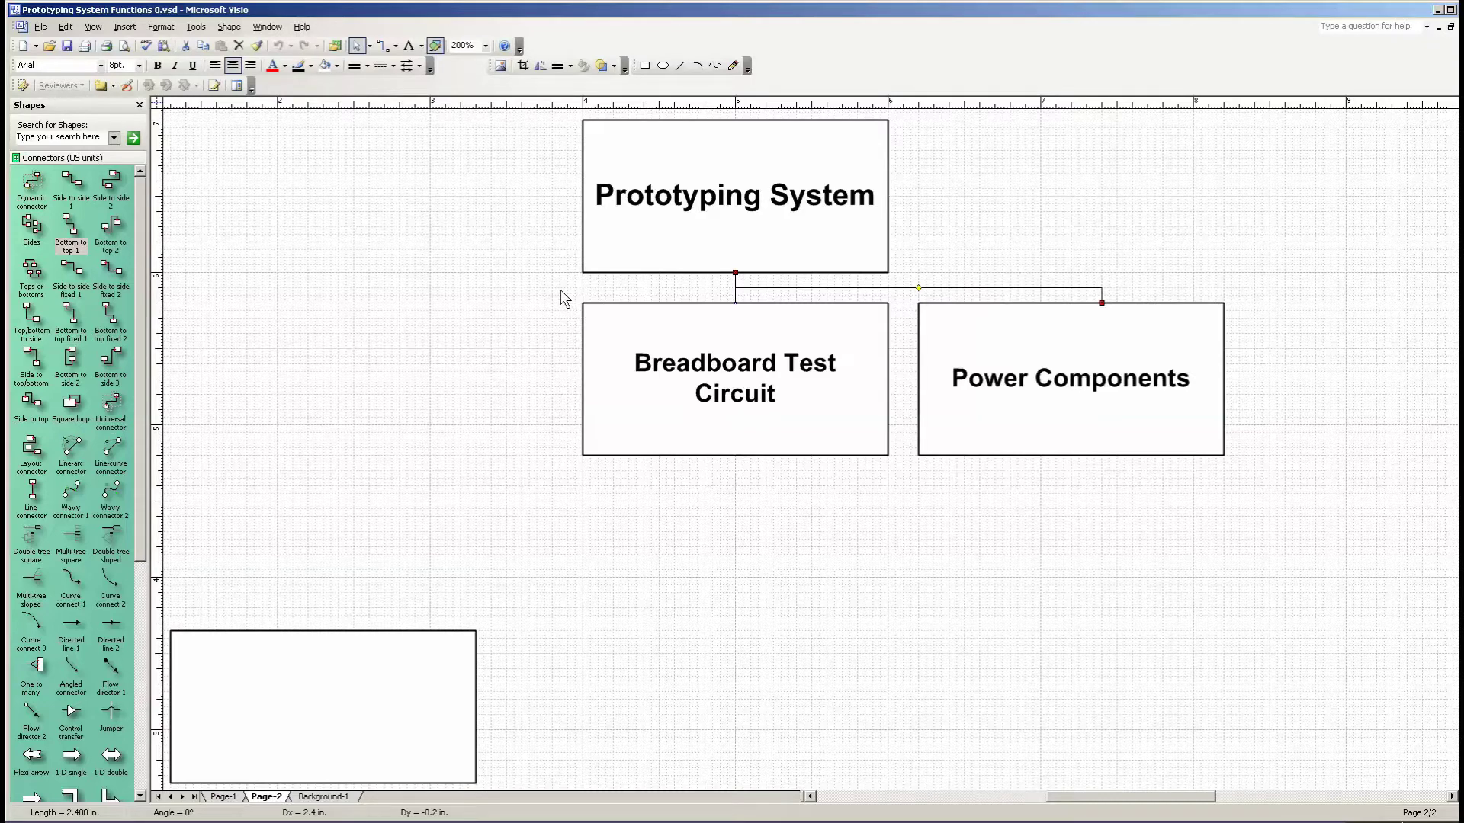
pyautogui.moveTo(561, 291); pyautogui.dragTo(1288, 530)
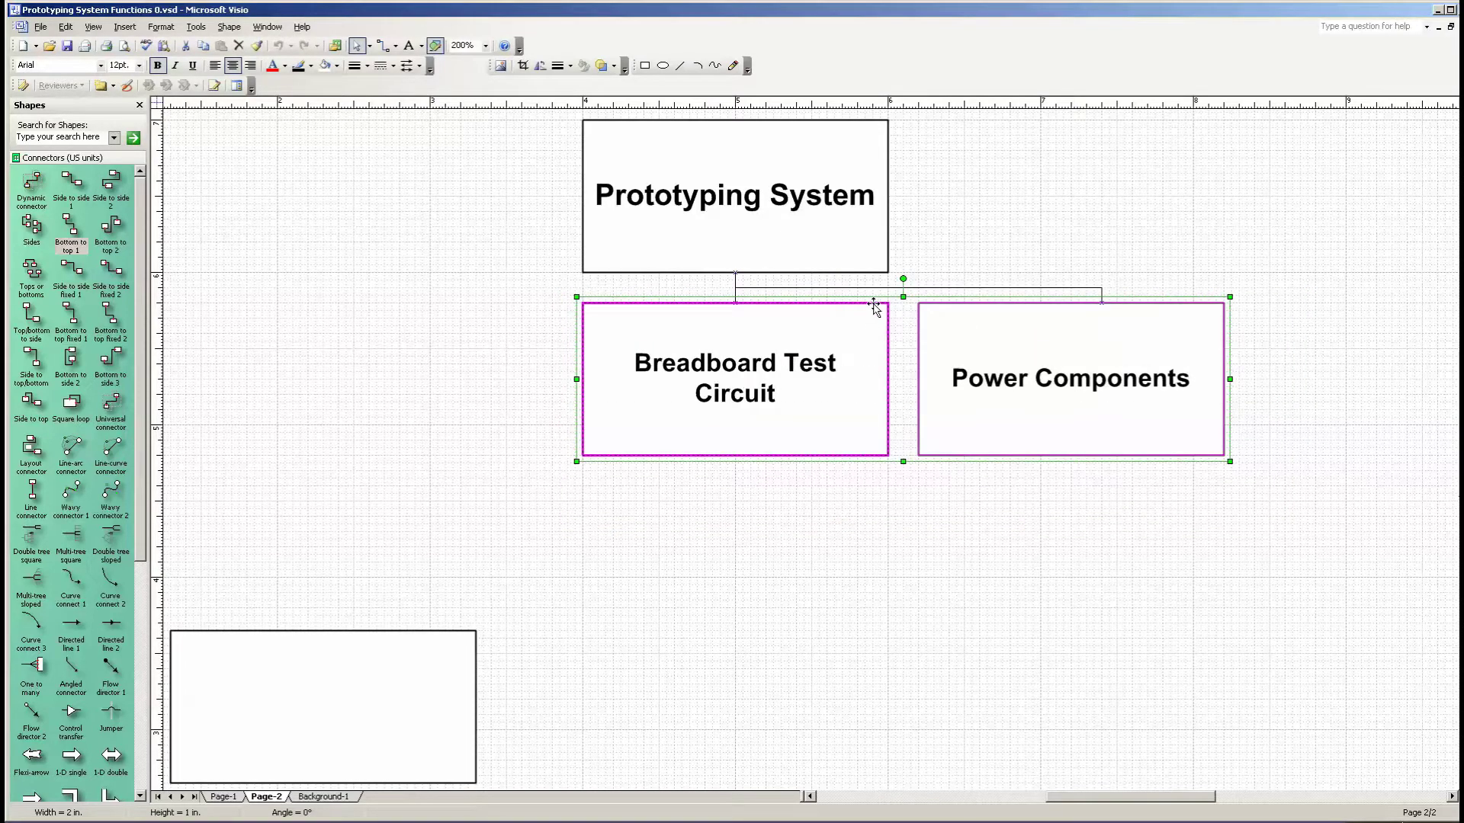
# - Move the Breadboard Test Circuit and Power Components boxes down slightly
pyautogui.moveTo(874, 307); pyautogui.dragTo(873, 338)
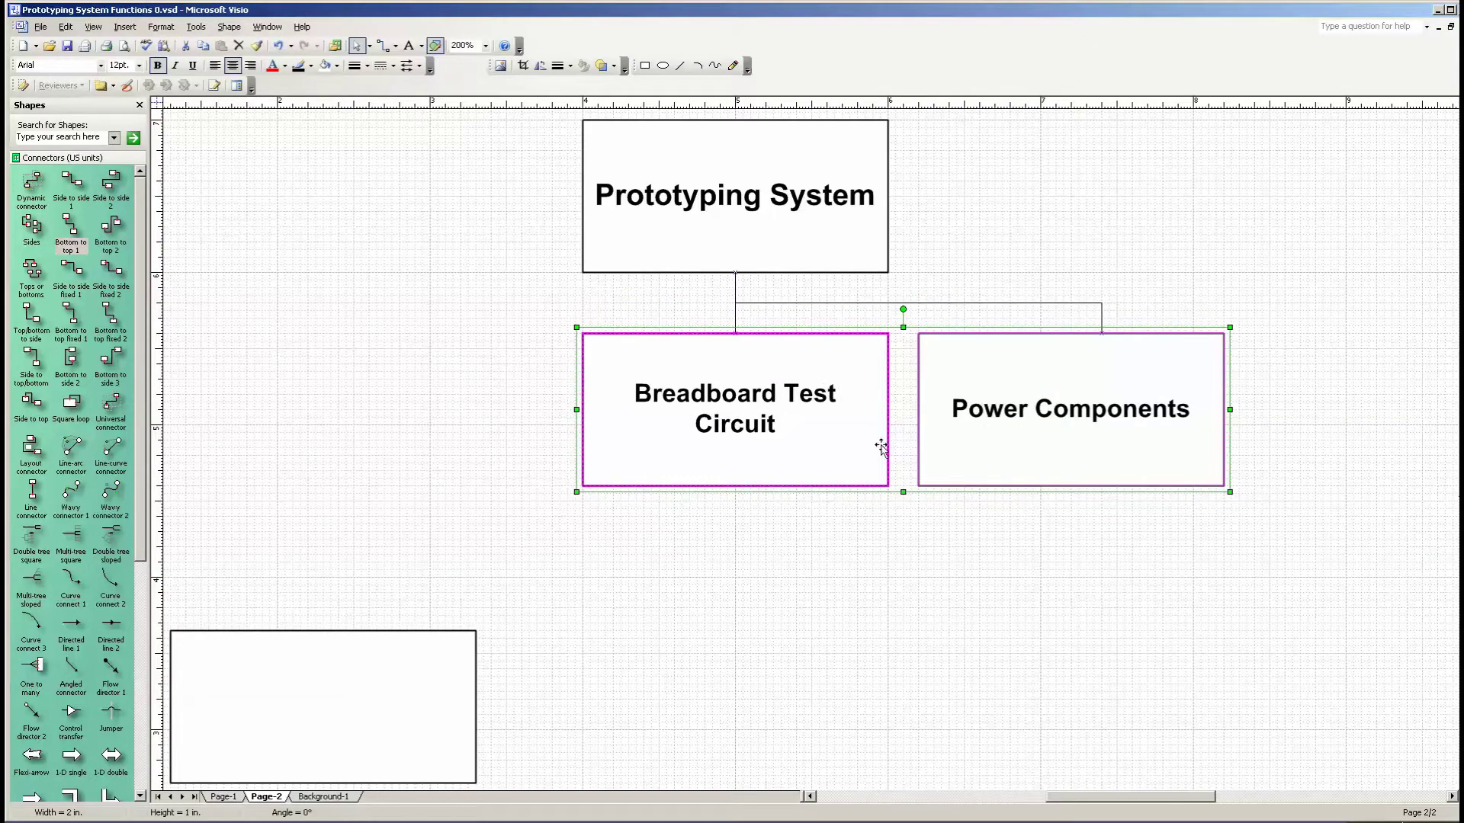
pyautogui.click(885, 552)
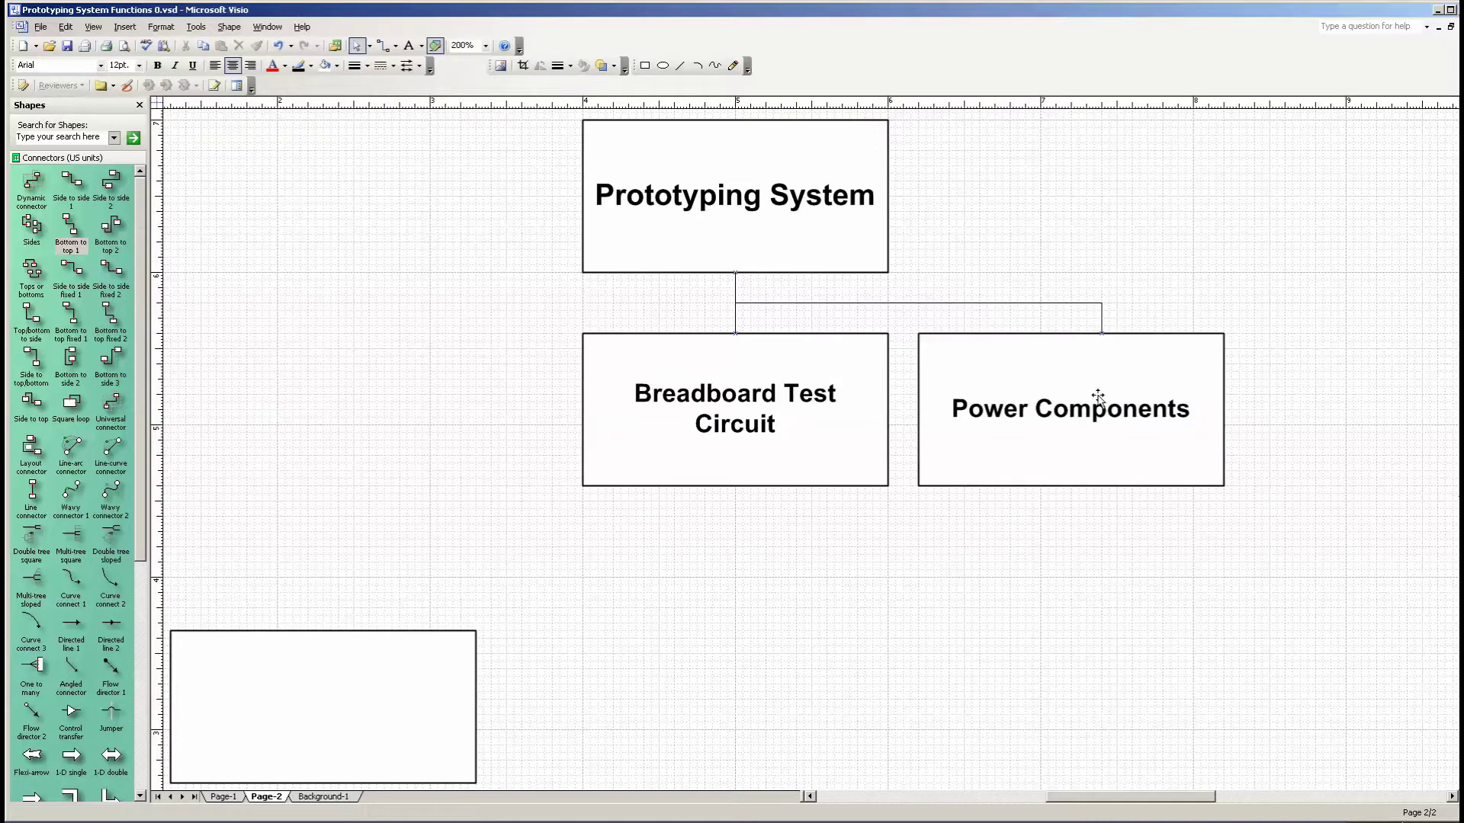
pyautogui.click(1107, 488)
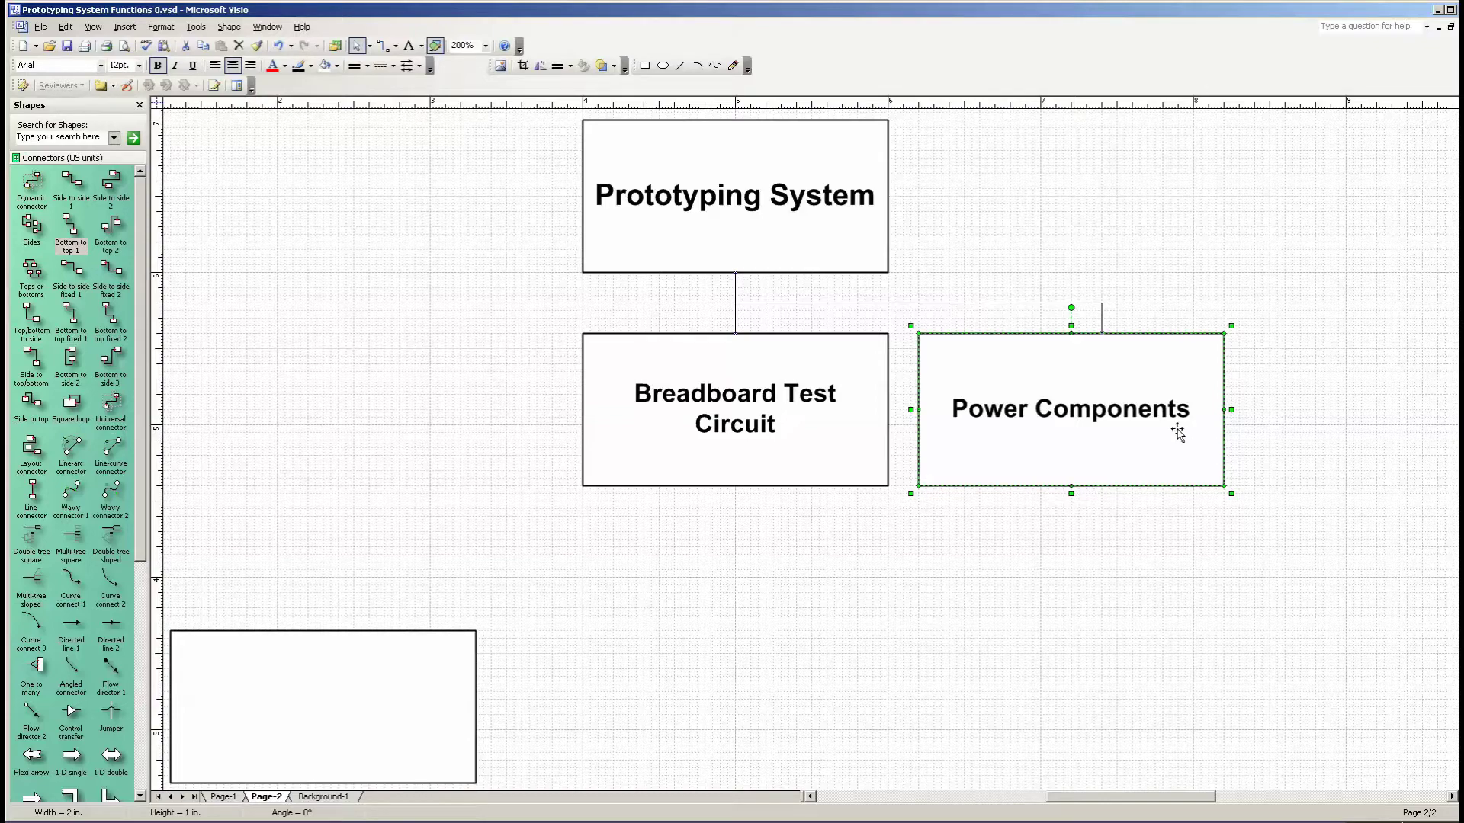
# - Shift Power Components right and add a box left of Breadboard labelled 'Enclose Components'
pyautogui.hotkey('ctrl', 'z')
pyautogui.moveTo(514, 681); pyautogui.dragTo(510, 333)
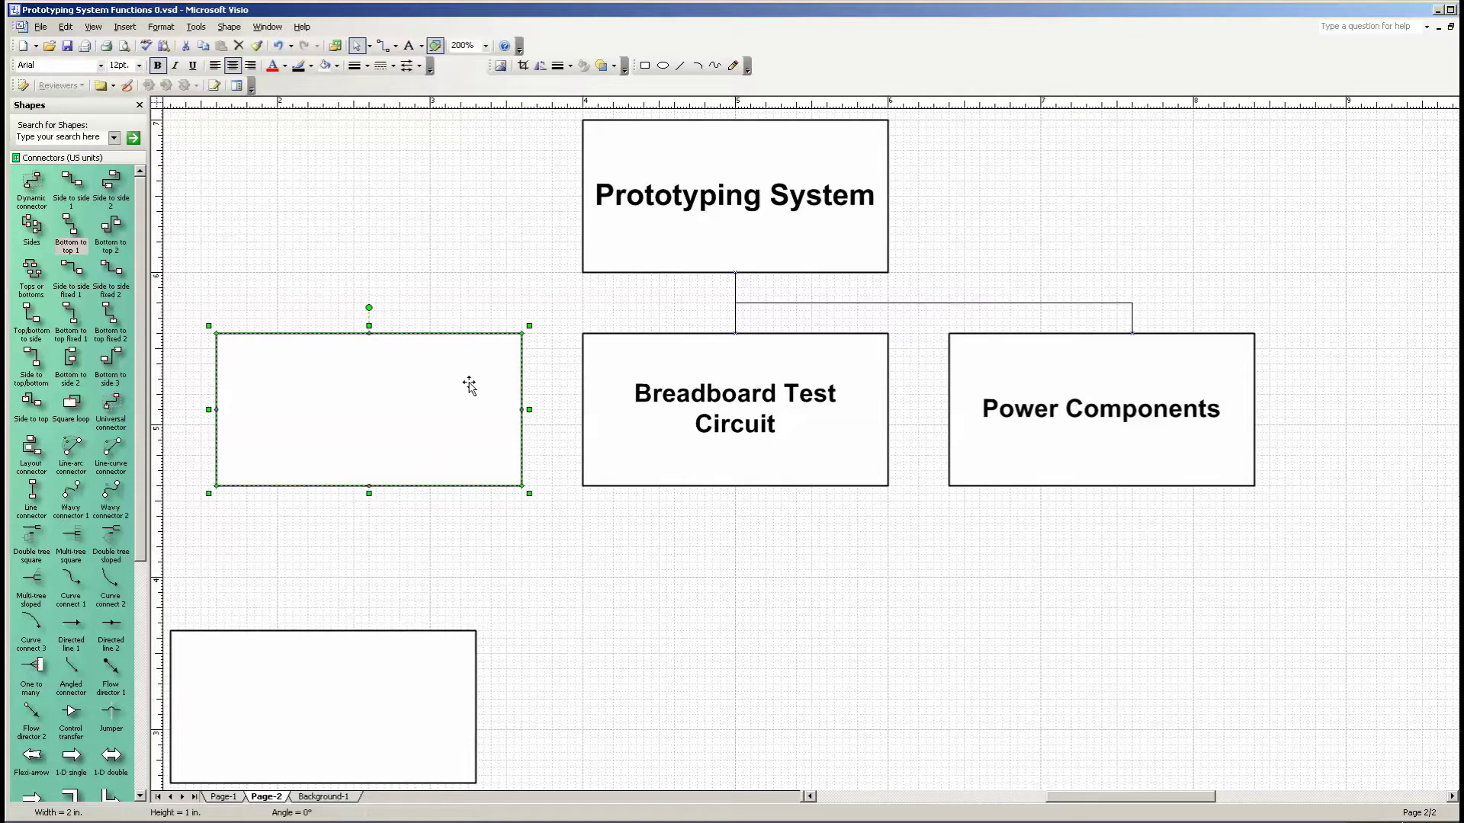
pyautogui.write('Enclose')
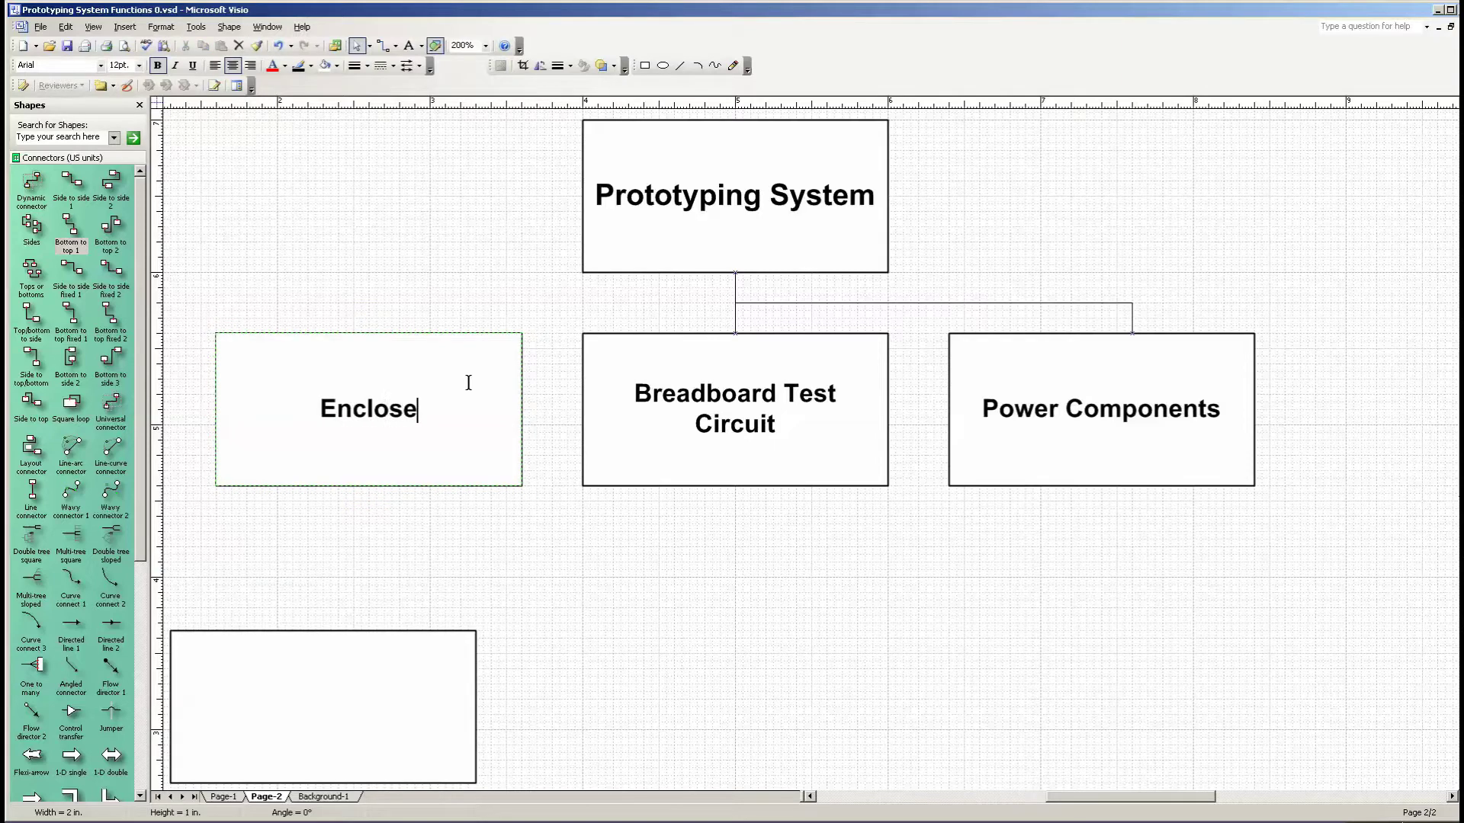
pyautogui.write(' Compo')
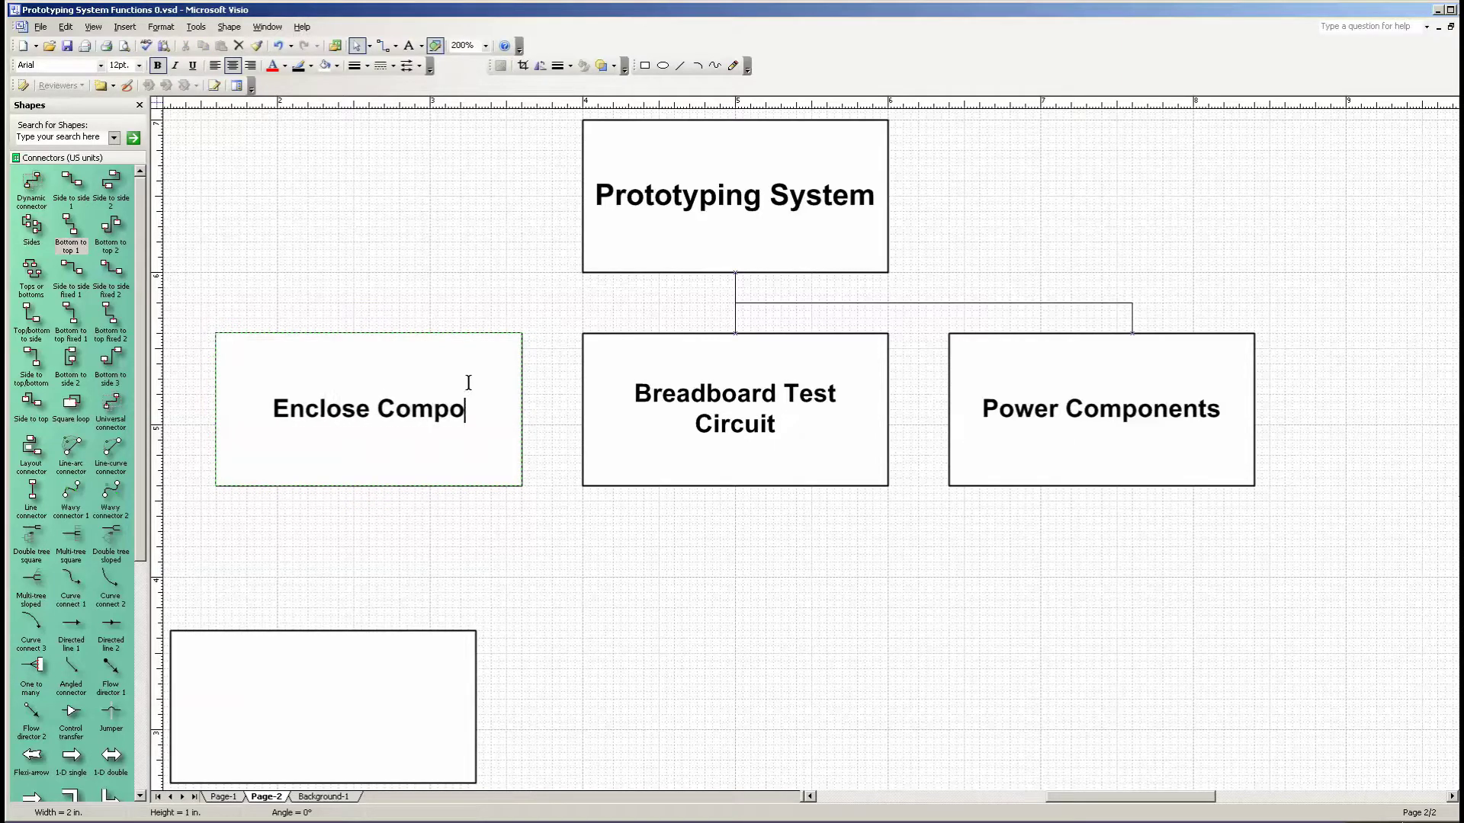
pyautogui.write('nents')
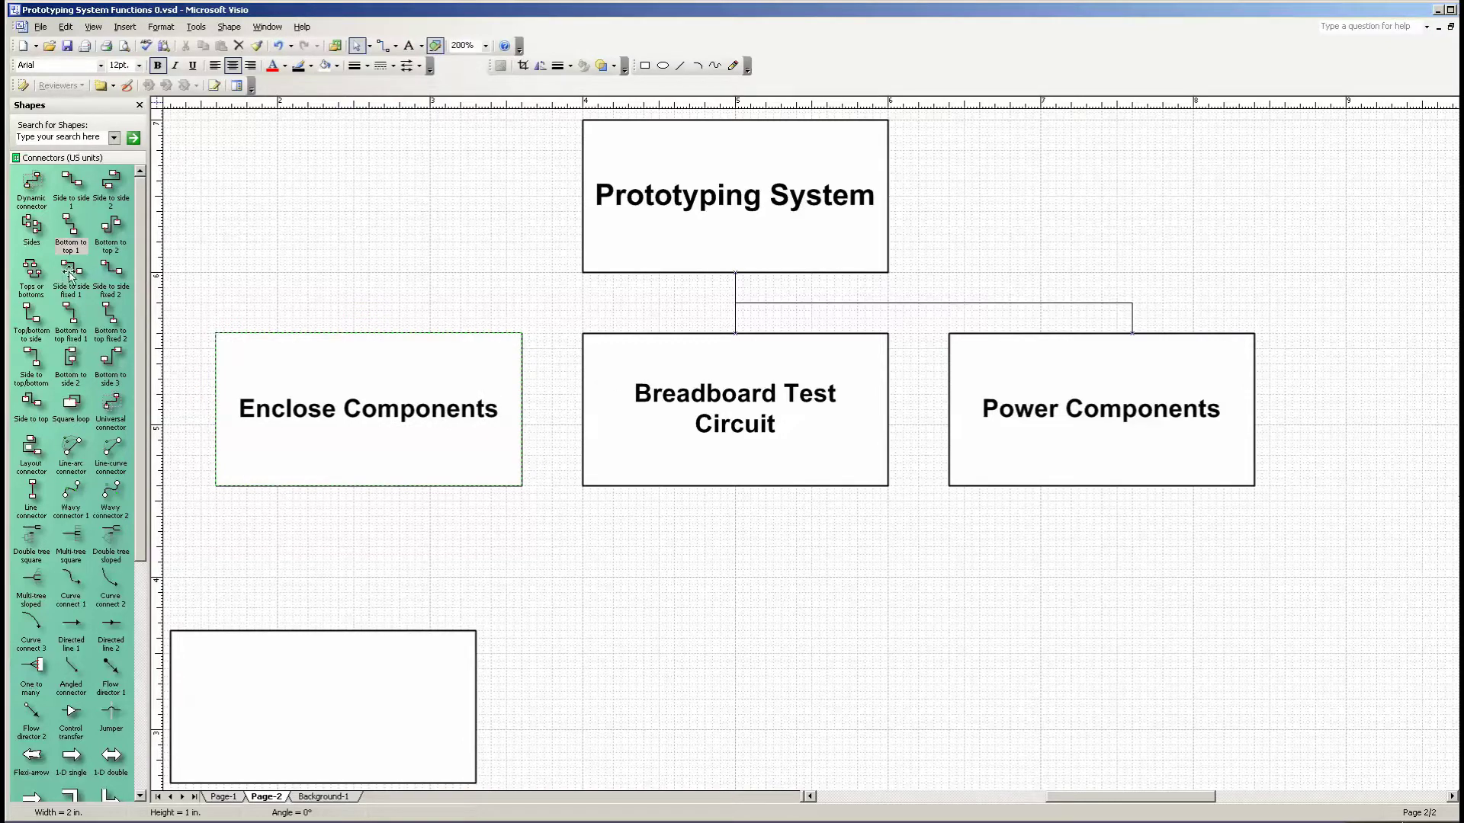
# - Connect Prototyping System's bottom to Enclose Components' top with a Bottom to top 1 connector
pyautogui.click(75, 239)
pyautogui.moveTo(76, 239); pyautogui.dragTo(813, 355)
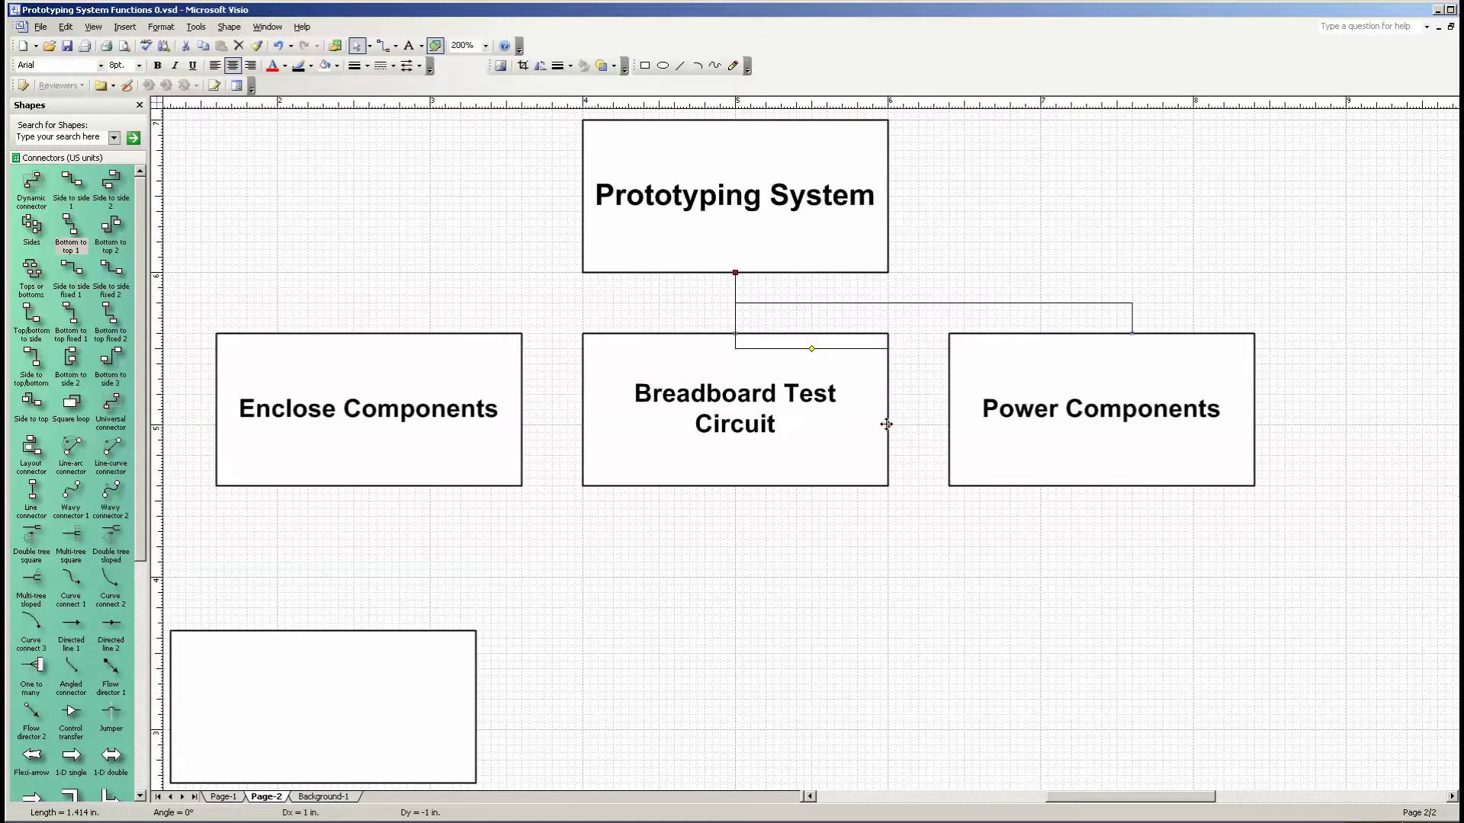
pyautogui.moveTo(887, 425); pyautogui.dragTo(367, 332)
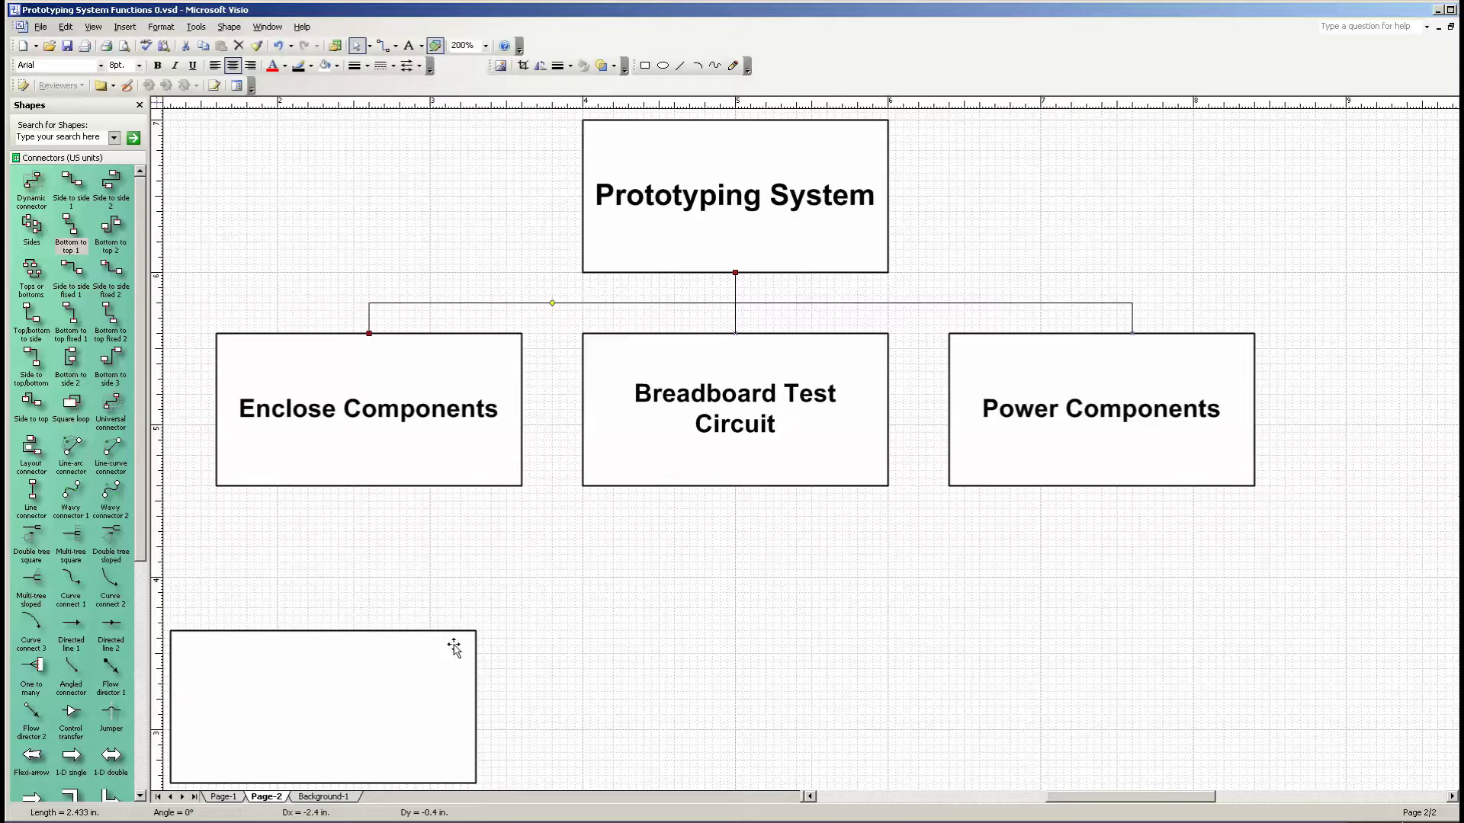
# - Duplicate the spare rectangle, place it below the sub-function row, and label it 'Generate Test Input'
pyautogui.moveTo(453, 648); pyautogui.dragTo(443, 690)
pyautogui.hotkey('ctrl', 'd')
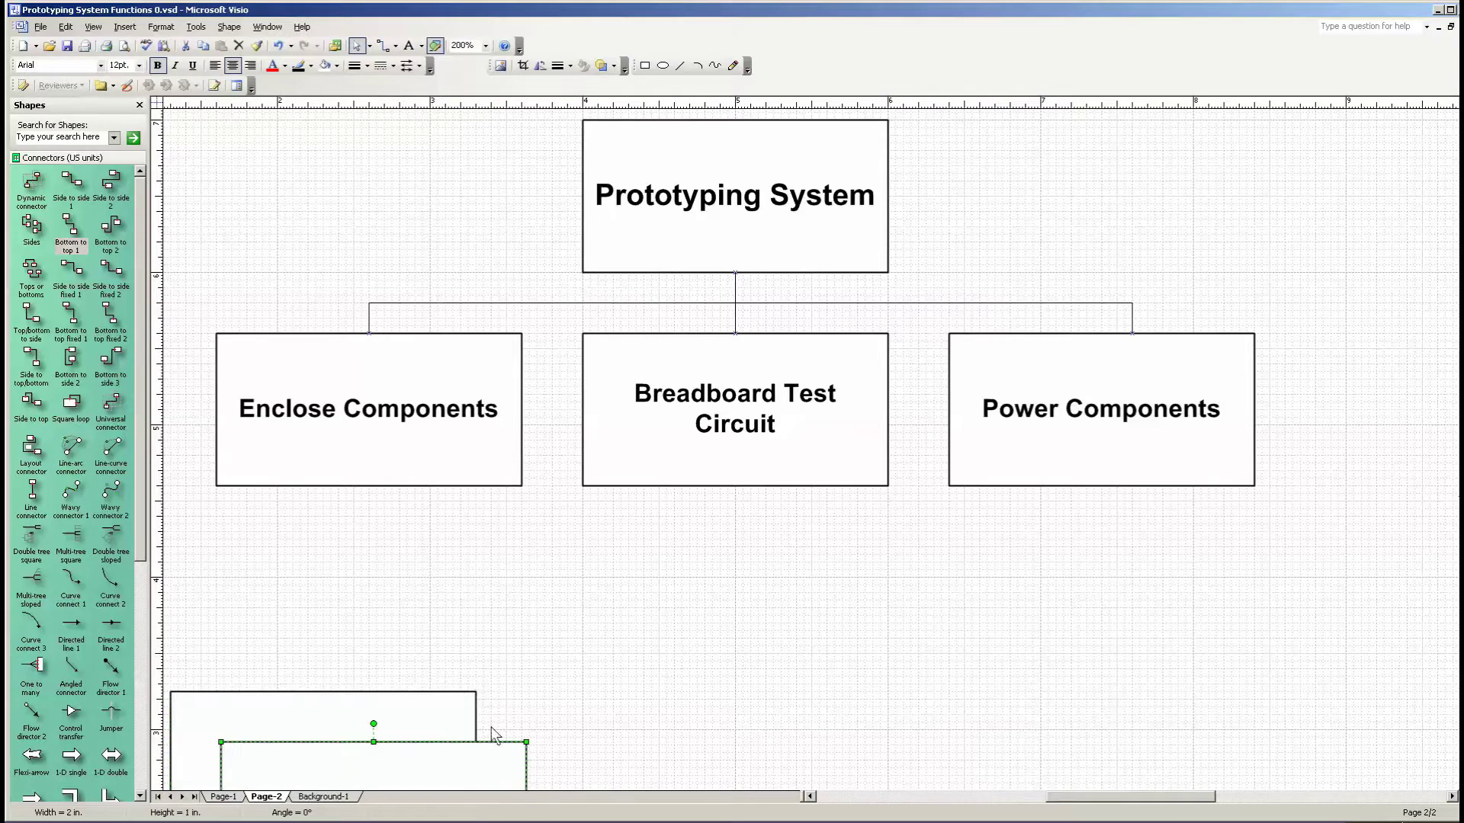
pyautogui.moveTo(492, 748); pyautogui.dragTo(670, 553)
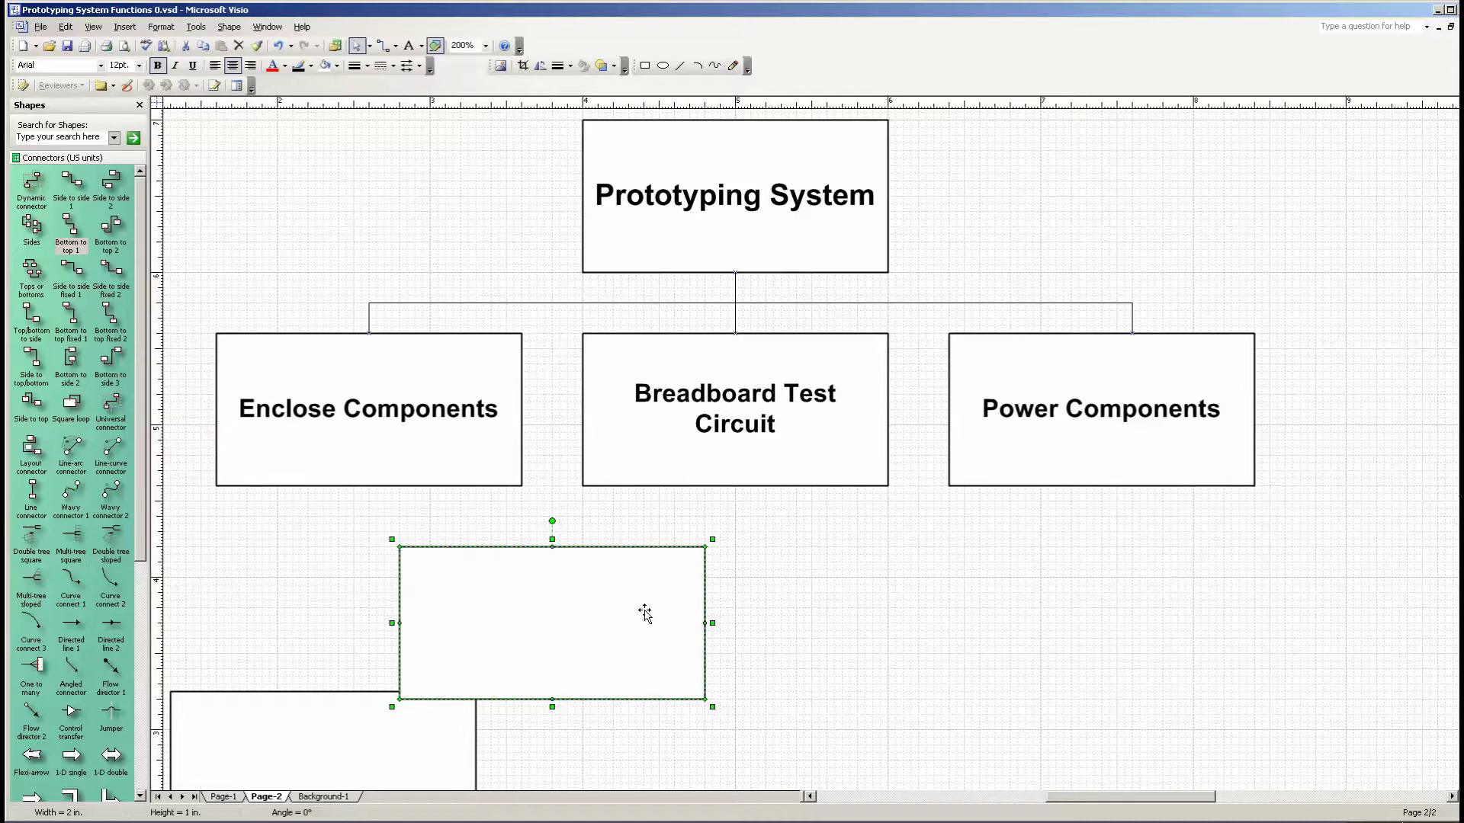
pyautogui.write('Generate ')
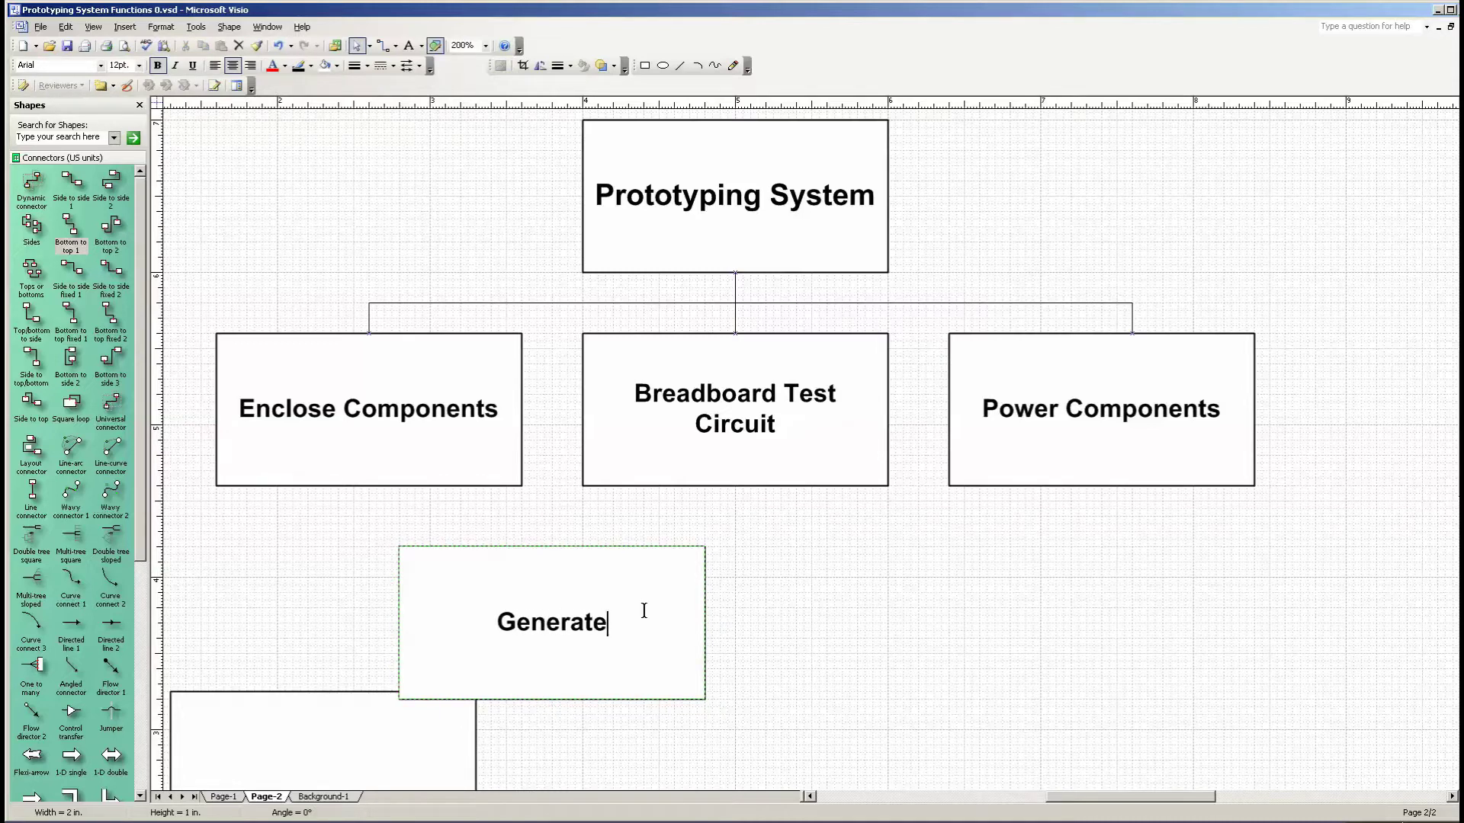
pyautogui.write('Test I')
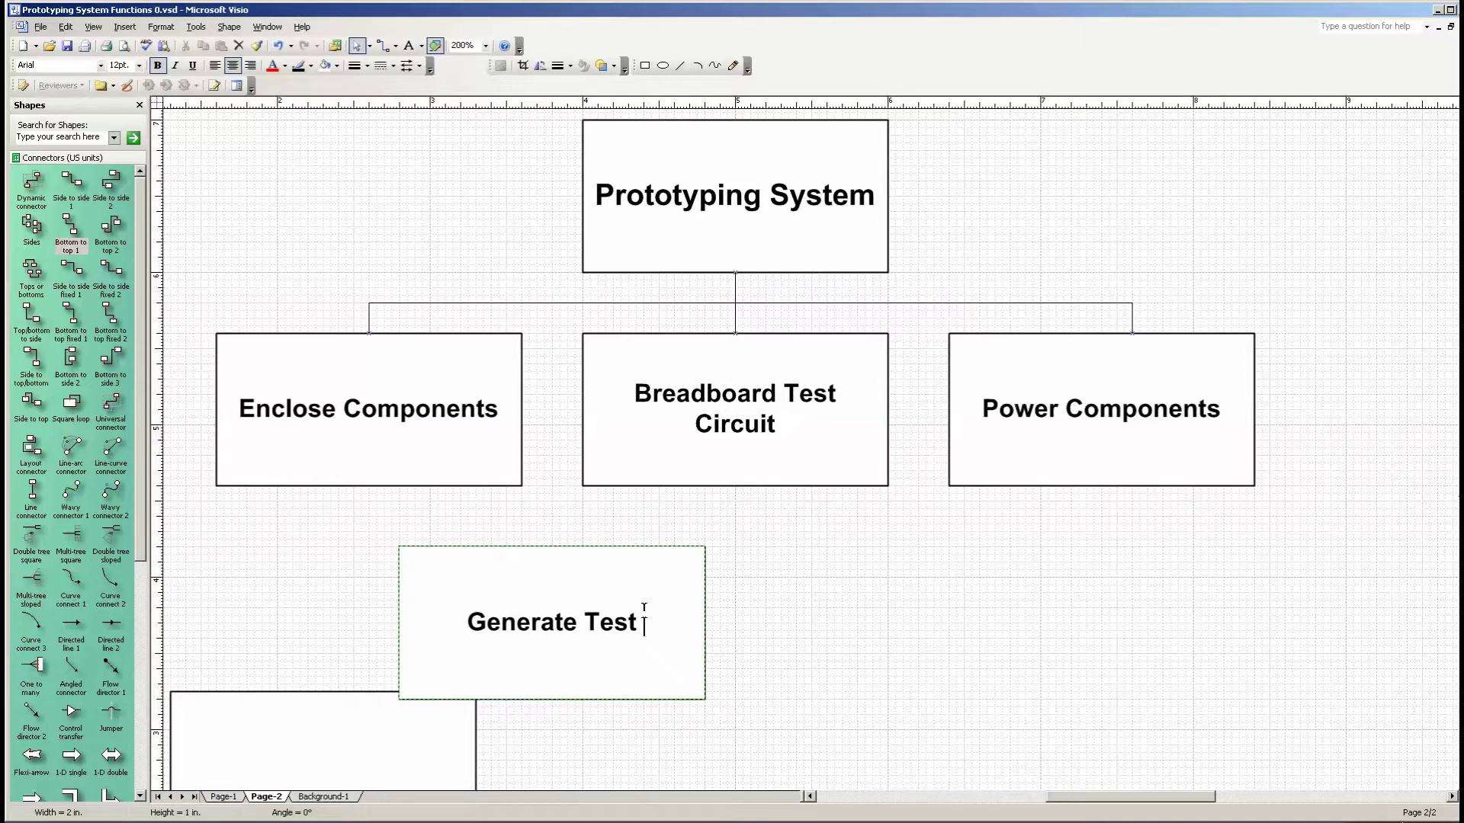
pyautogui.write('nput')
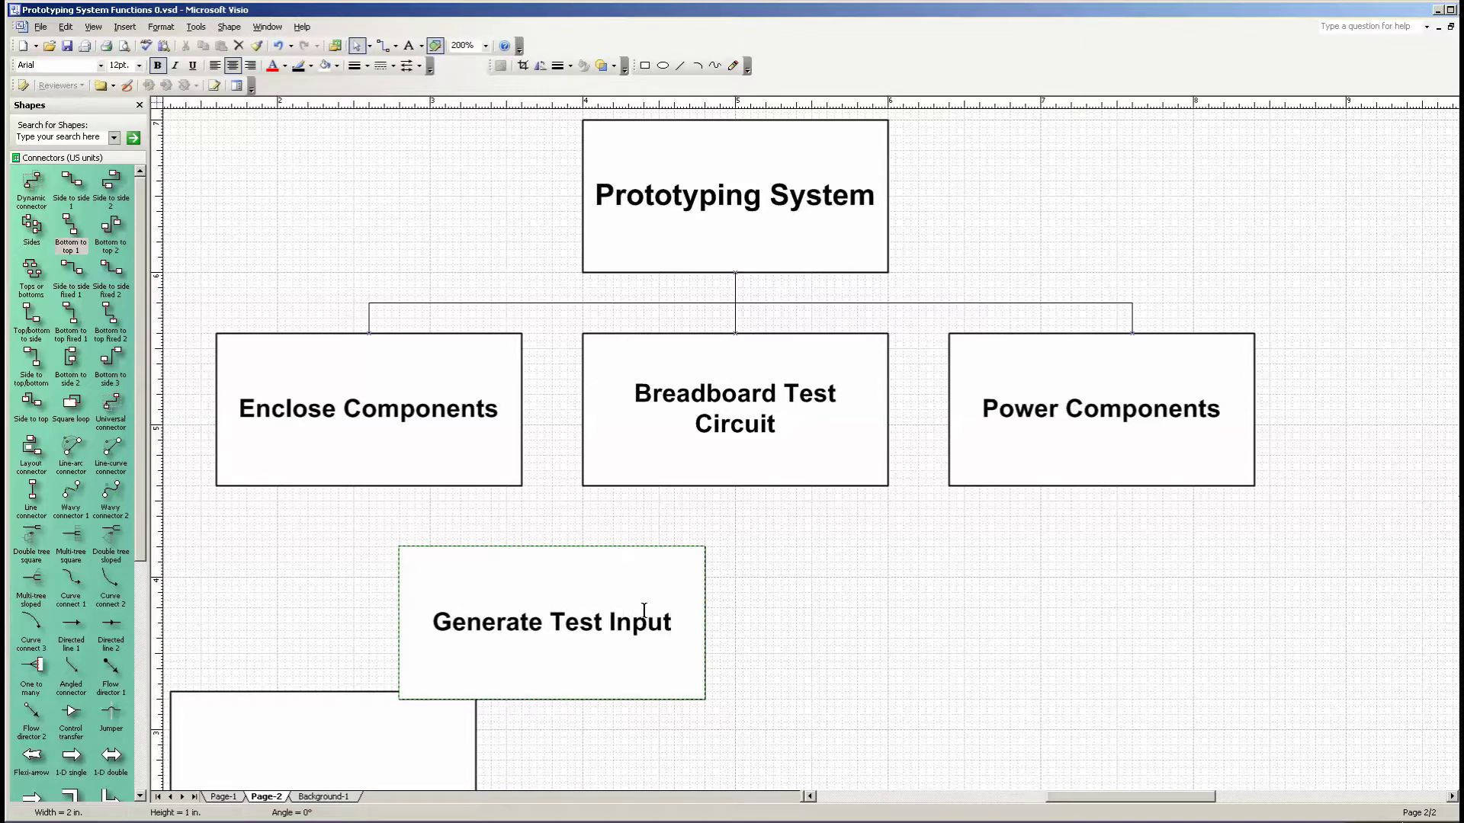
pyautogui.click(825, 679)
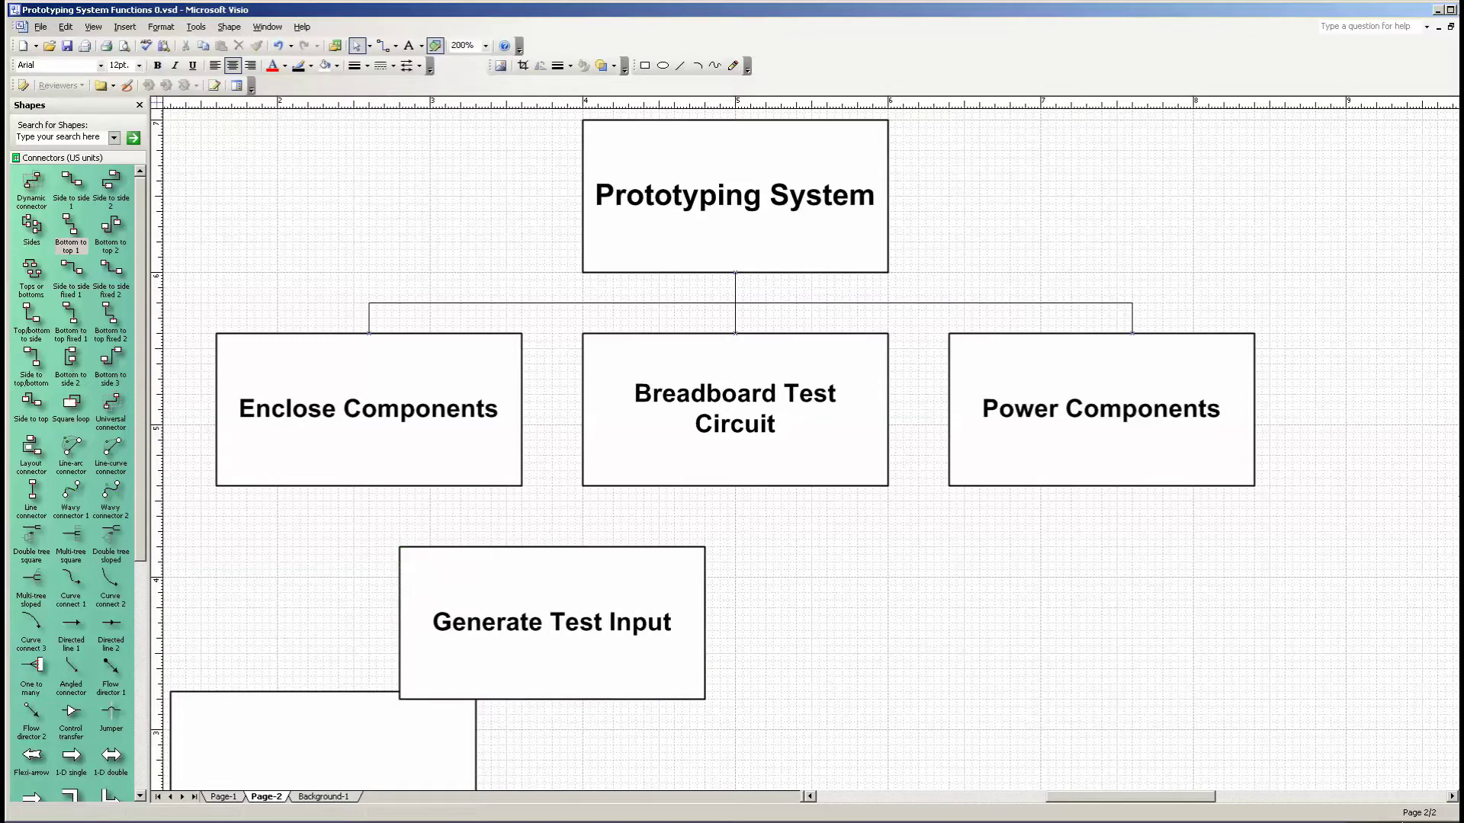
# - Link Generate Test Input's top to Prototyping System via the shared bus line, then align the box
pyautogui.moveTo(70, 225); pyautogui.dragTo(806, 352)
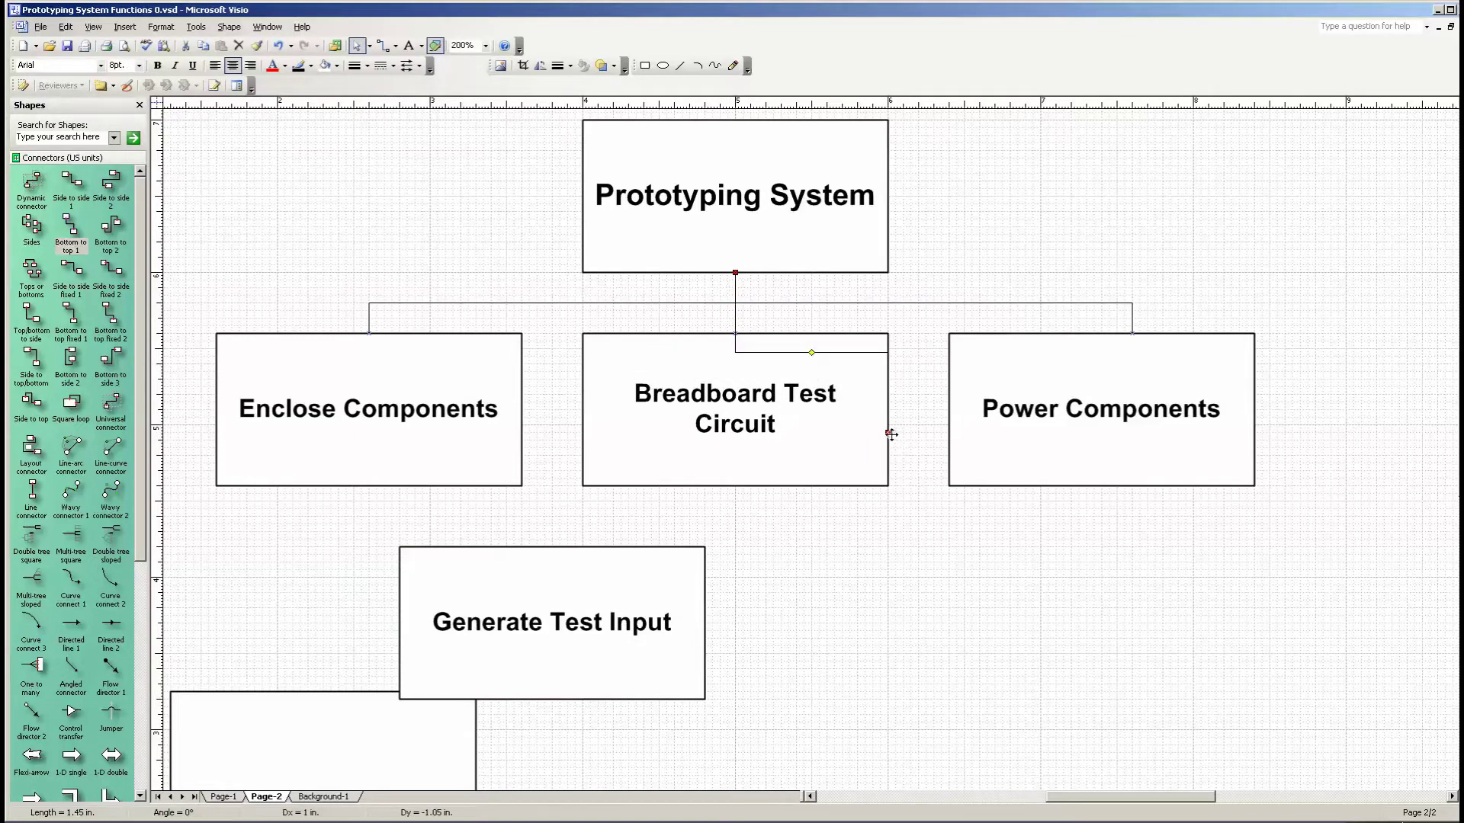
pyautogui.moveTo(891, 434); pyautogui.dragTo(544, 547)
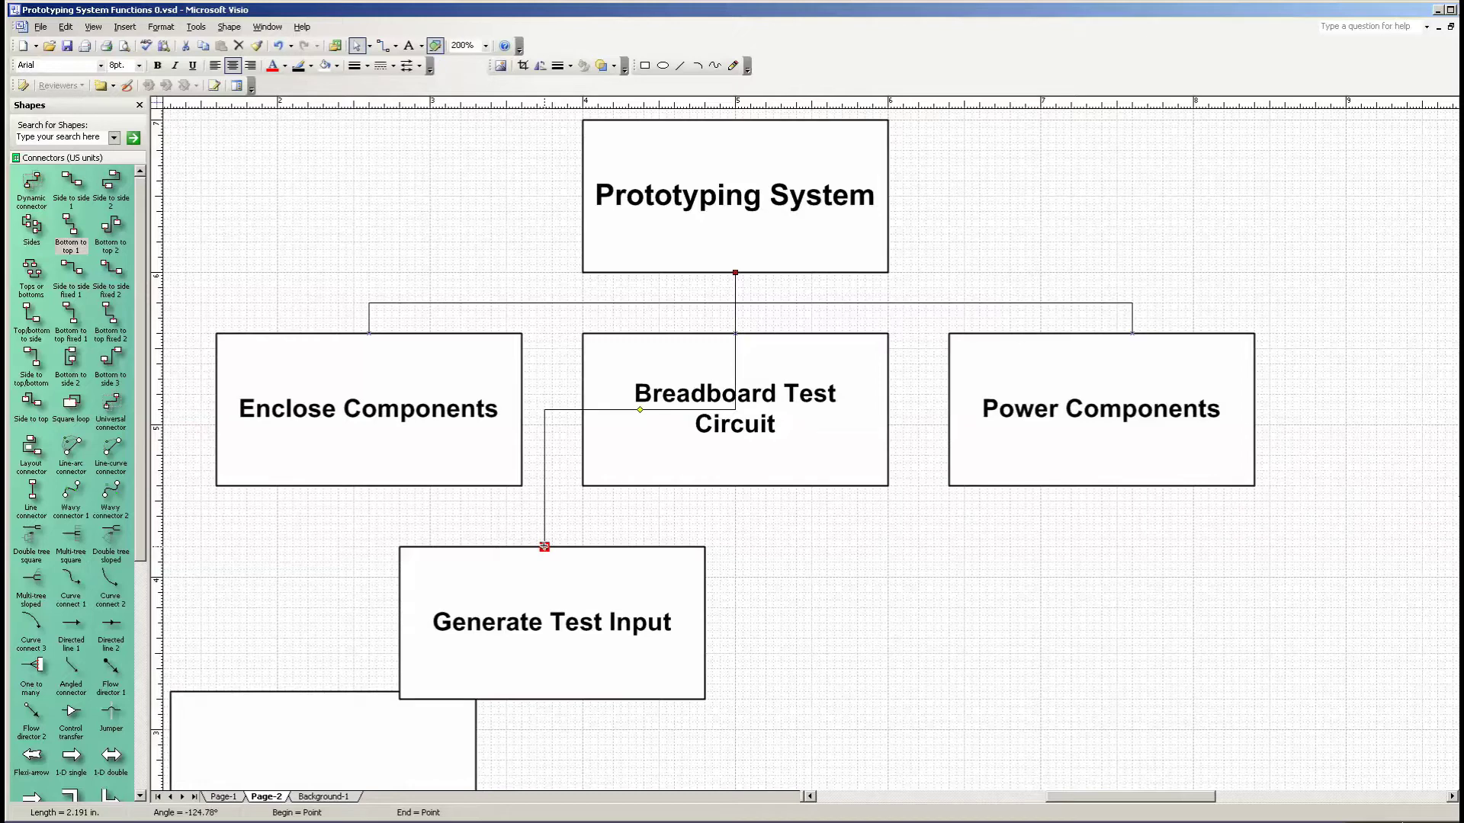
pyautogui.moveTo(640, 410); pyautogui.dragTo(623, 302)
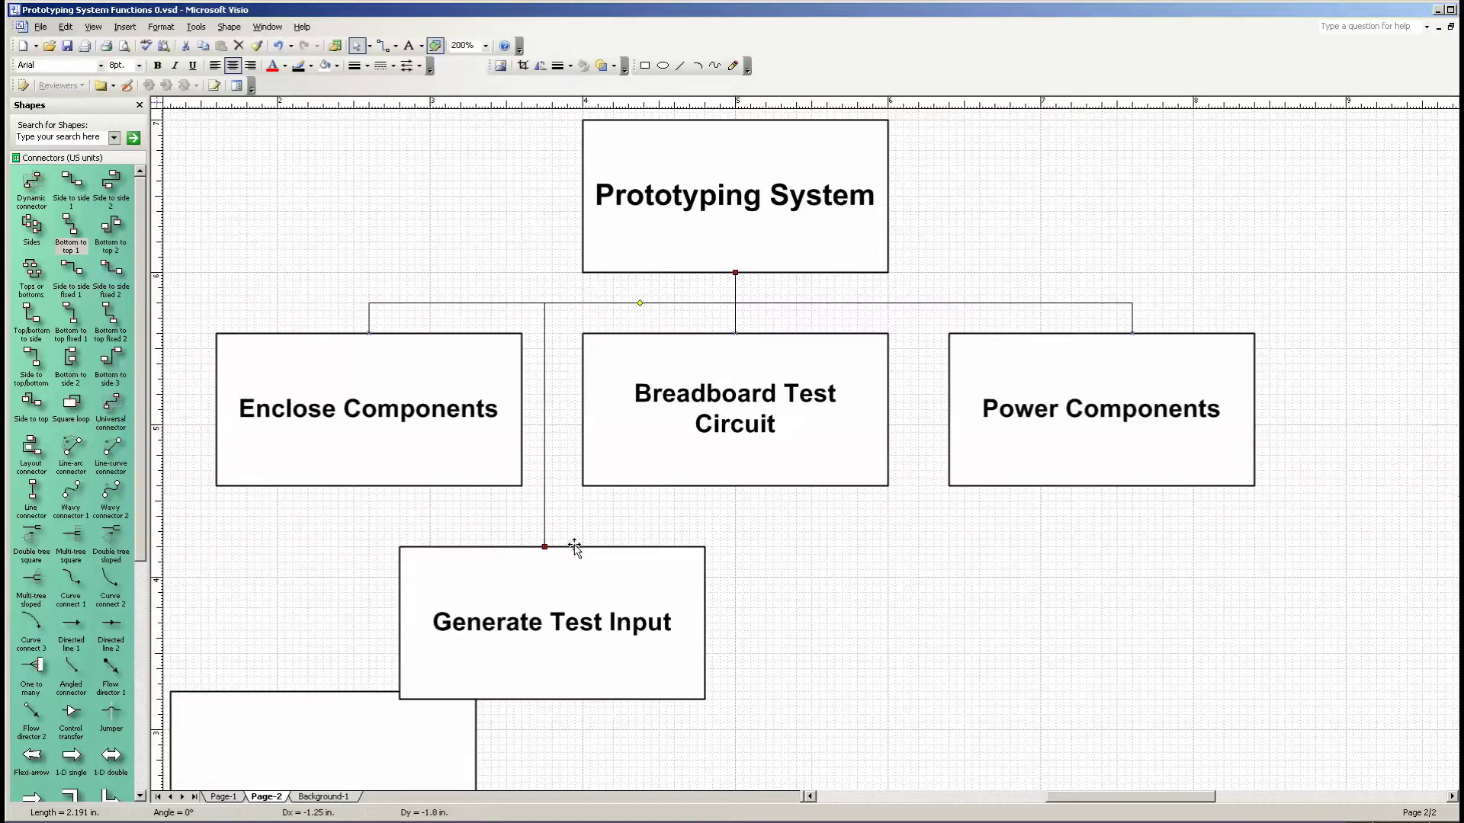
pyautogui.moveTo(574, 548); pyautogui.dragTo(580, 548)
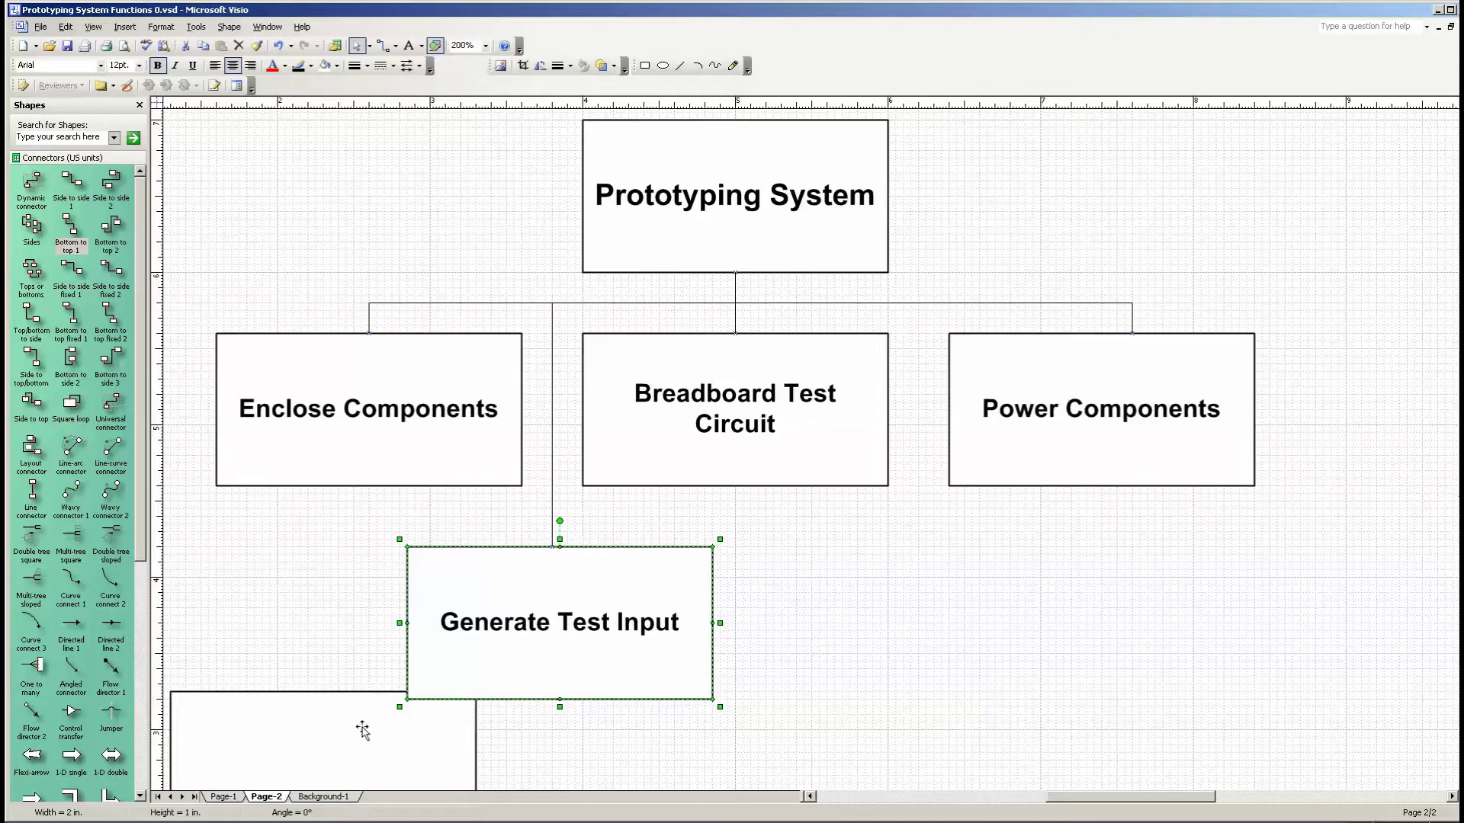
# - Duplicate the spare box right of Generate Test Input, label it 'Monitor Test Output', and add a new connector
pyautogui.click(365, 695)
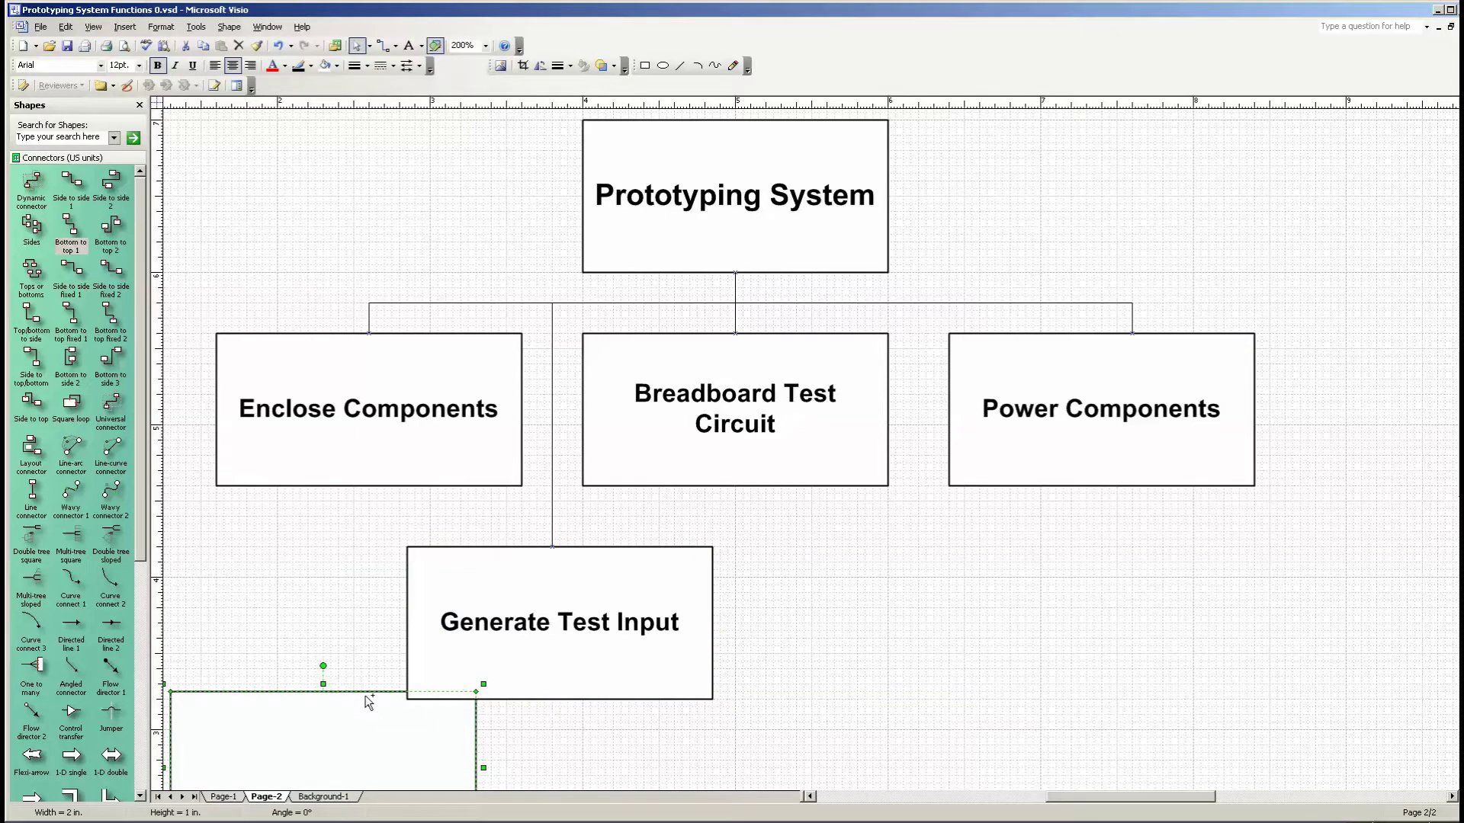
pyautogui.hotkey('ctrl', 'd')
pyautogui.moveTo(474, 746); pyautogui.dragTo(1020, 554)
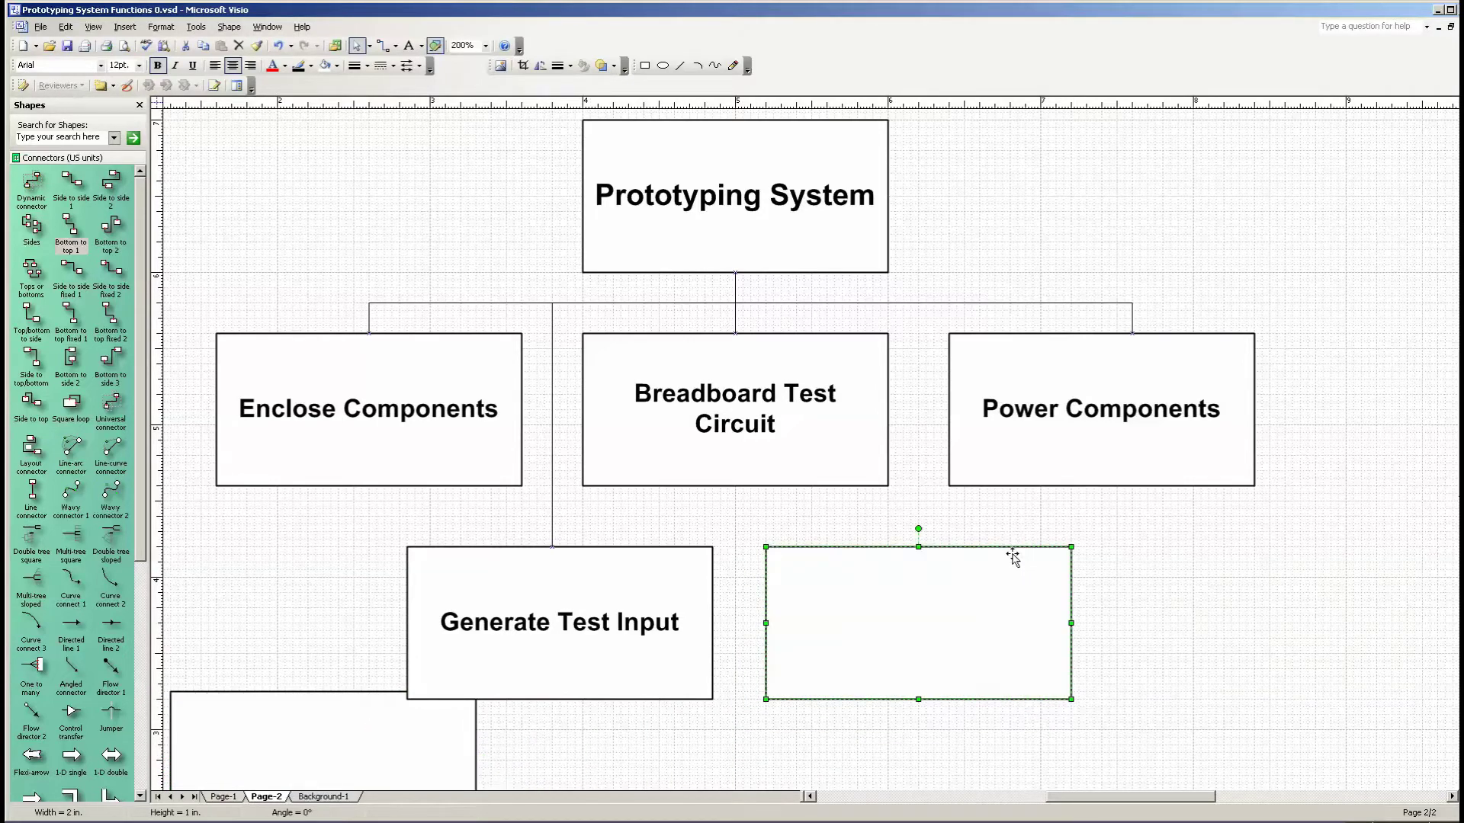
pyautogui.click(937, 694)
pyautogui.write('Monitor ')
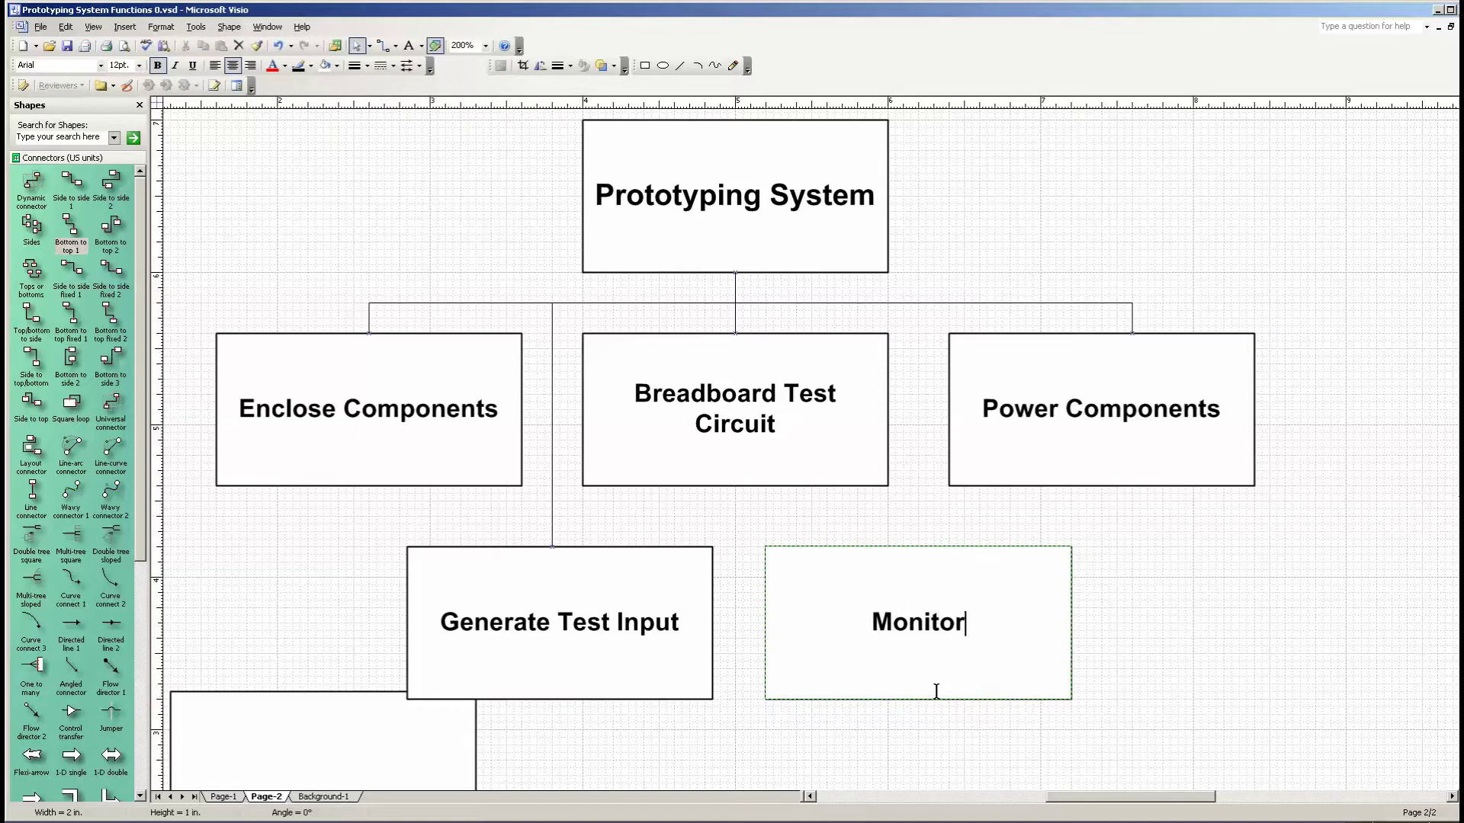
pyautogui.write('Test')
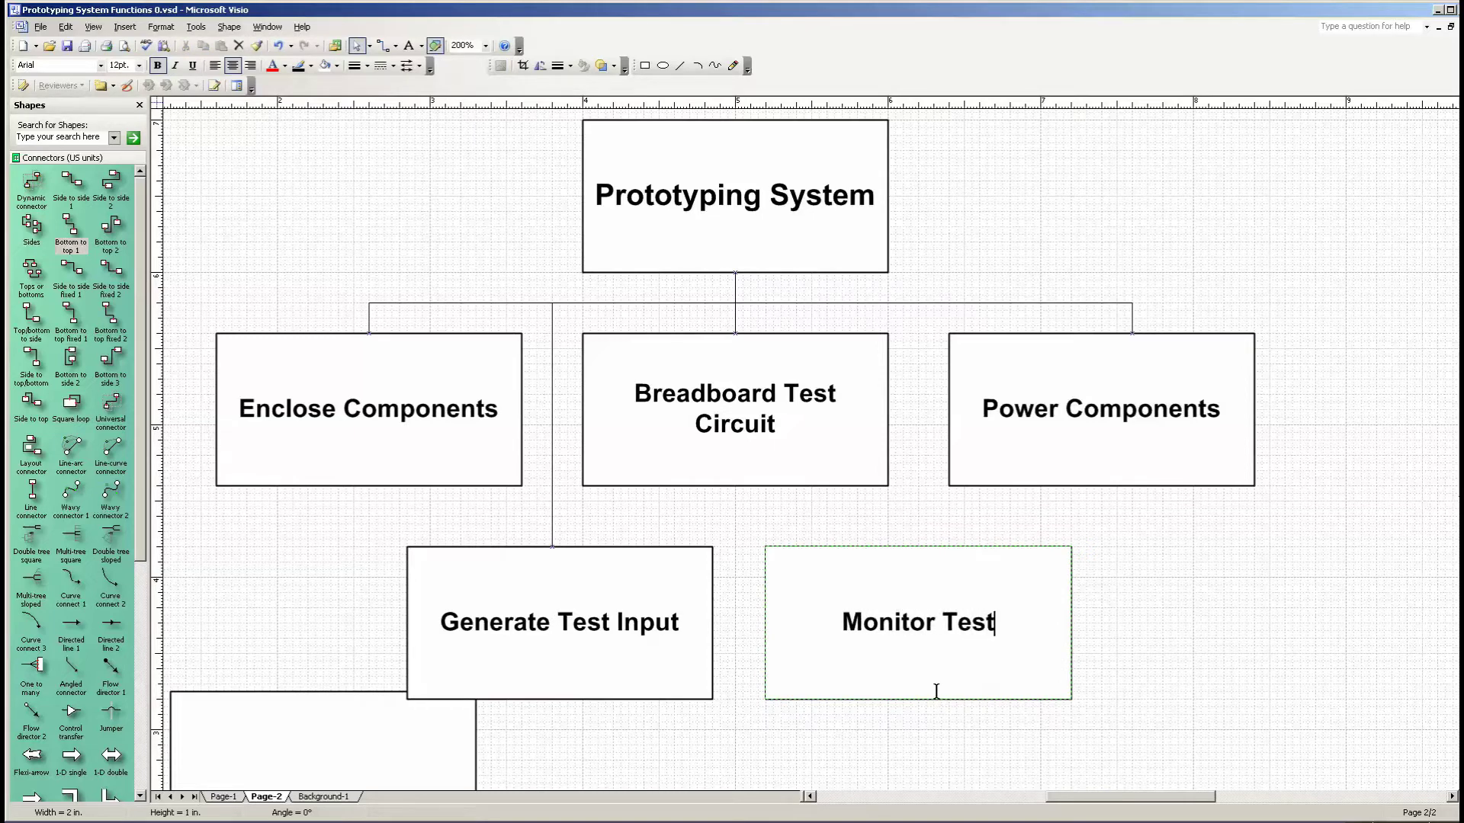
pyautogui.write(' Output')
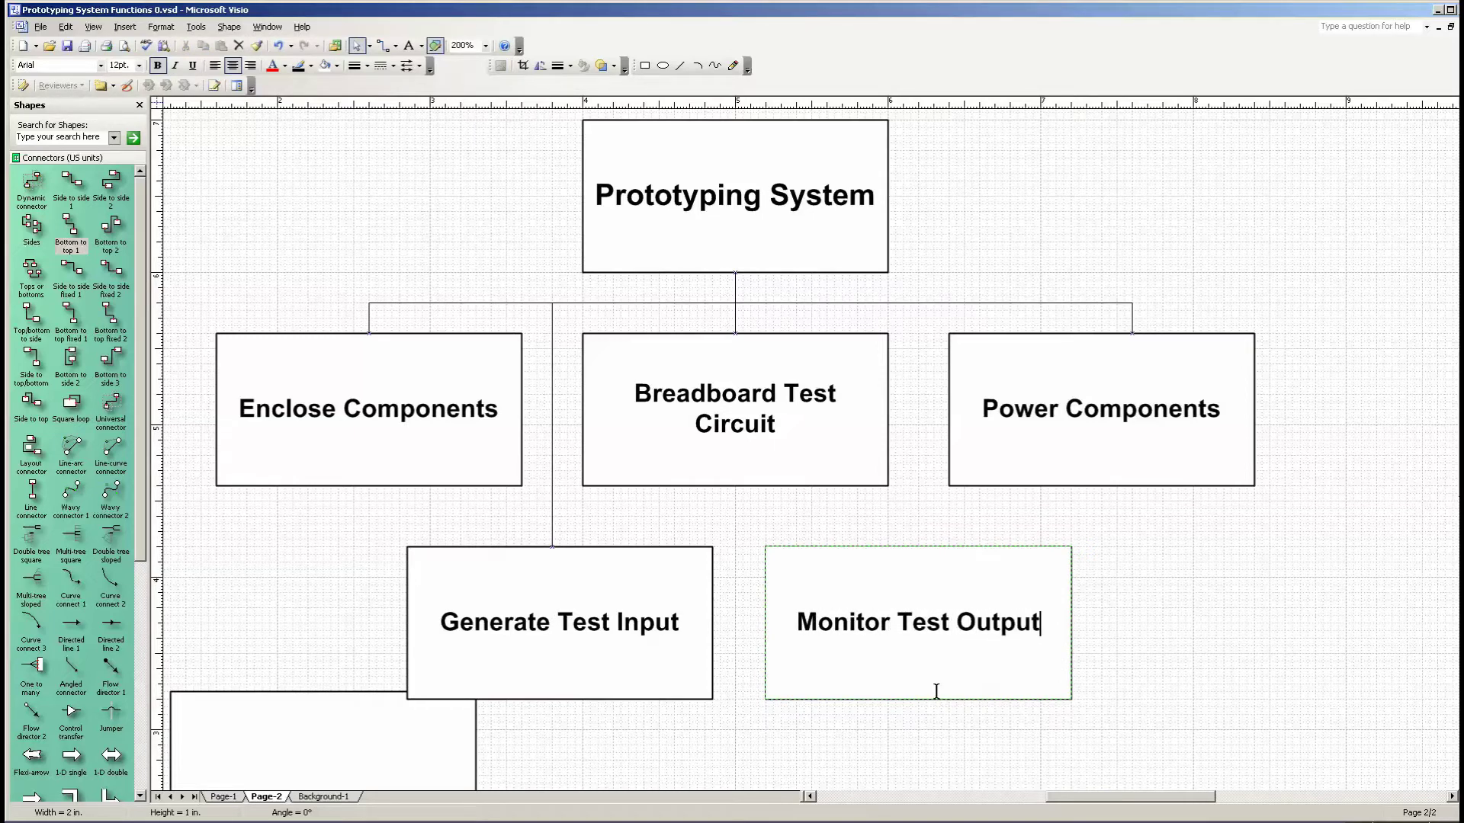
pyautogui.click(1151, 680)
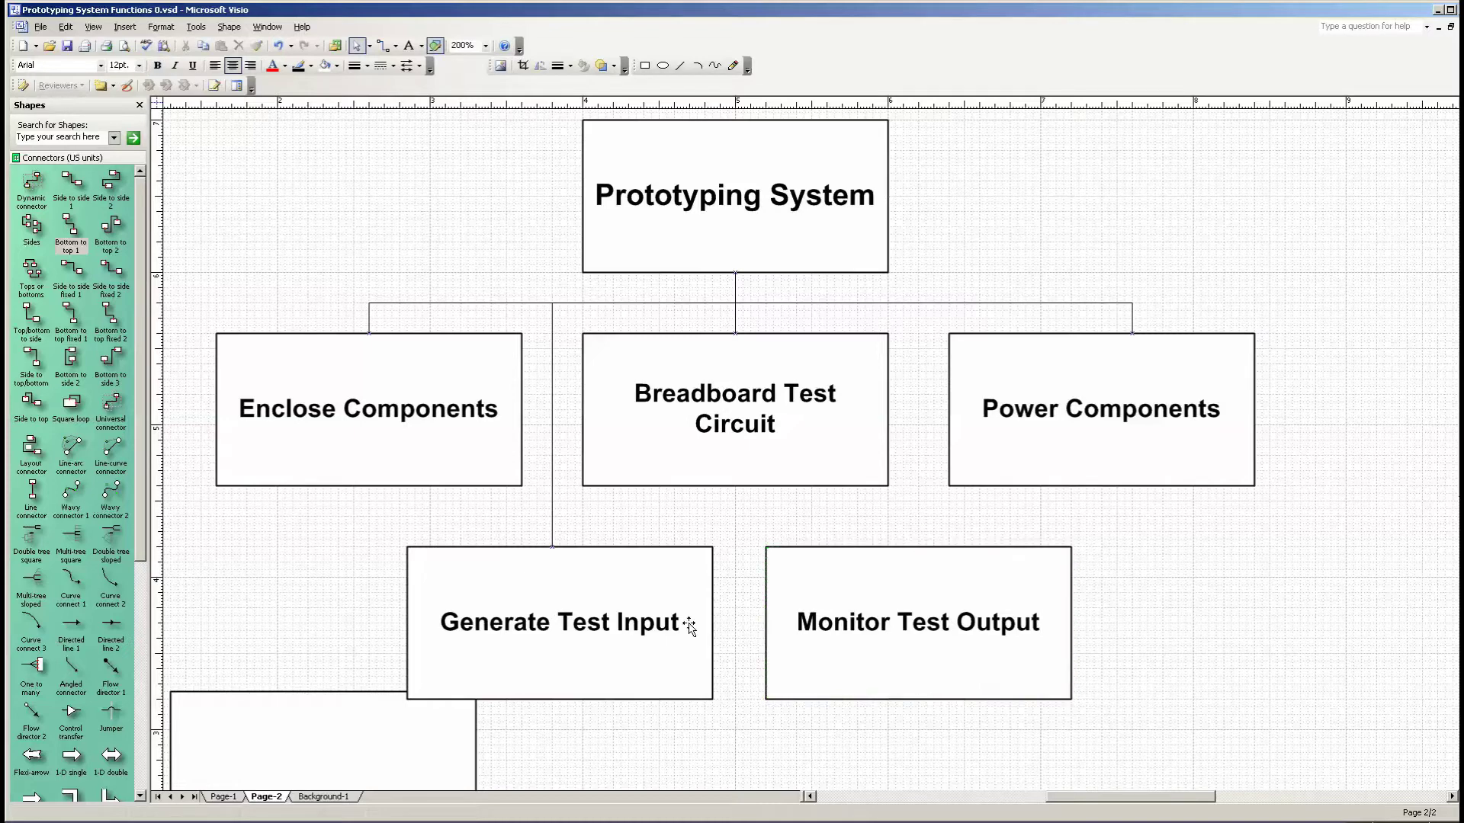
pyautogui.moveTo(71, 227); pyautogui.dragTo(813, 346)
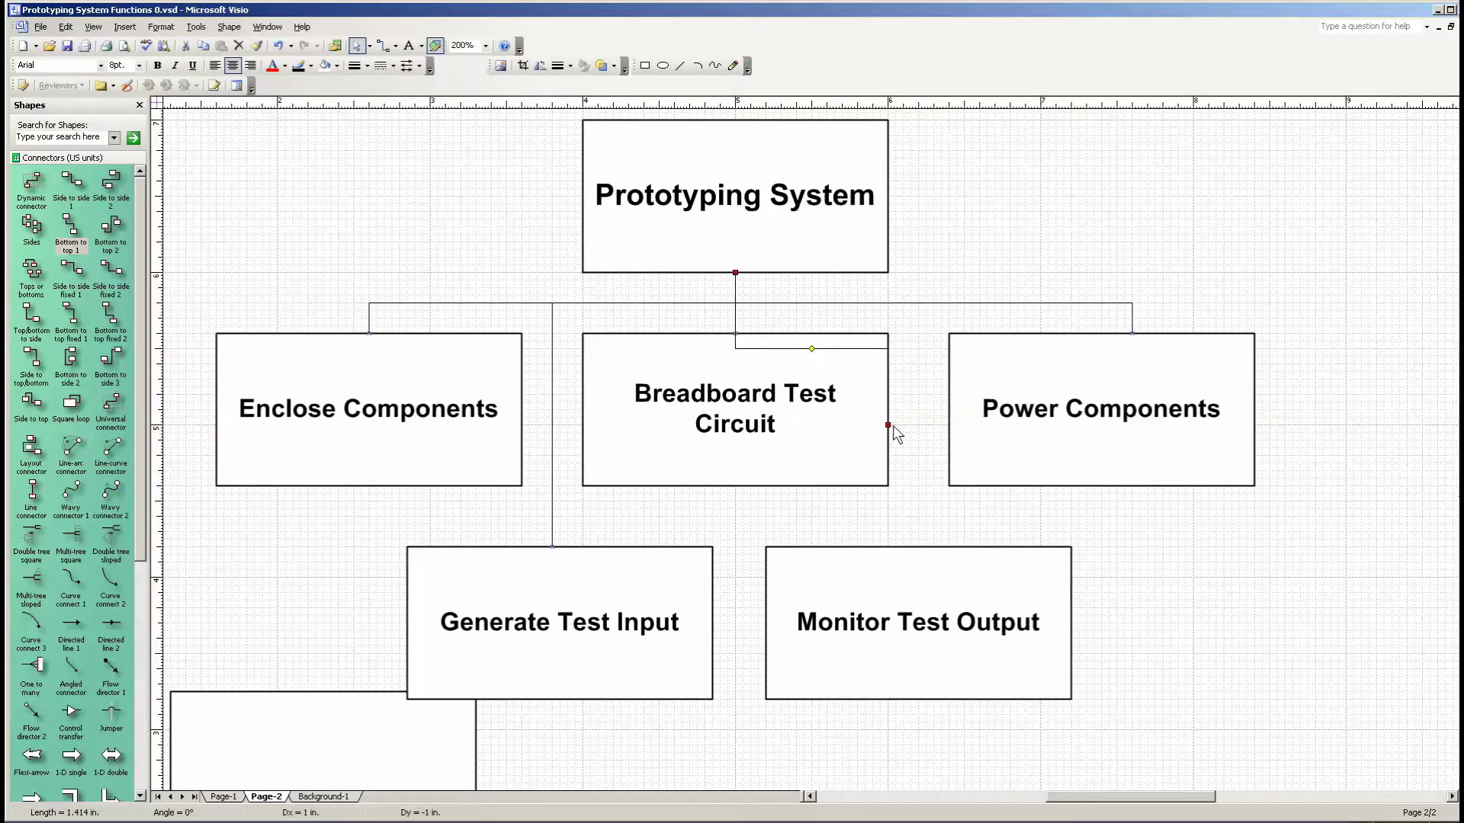
# - Glue the connector to Monitor Test Output's top and raise its horizontal run onto the bus line
pyautogui.moveTo(891, 423); pyautogui.dragTo(919, 547)
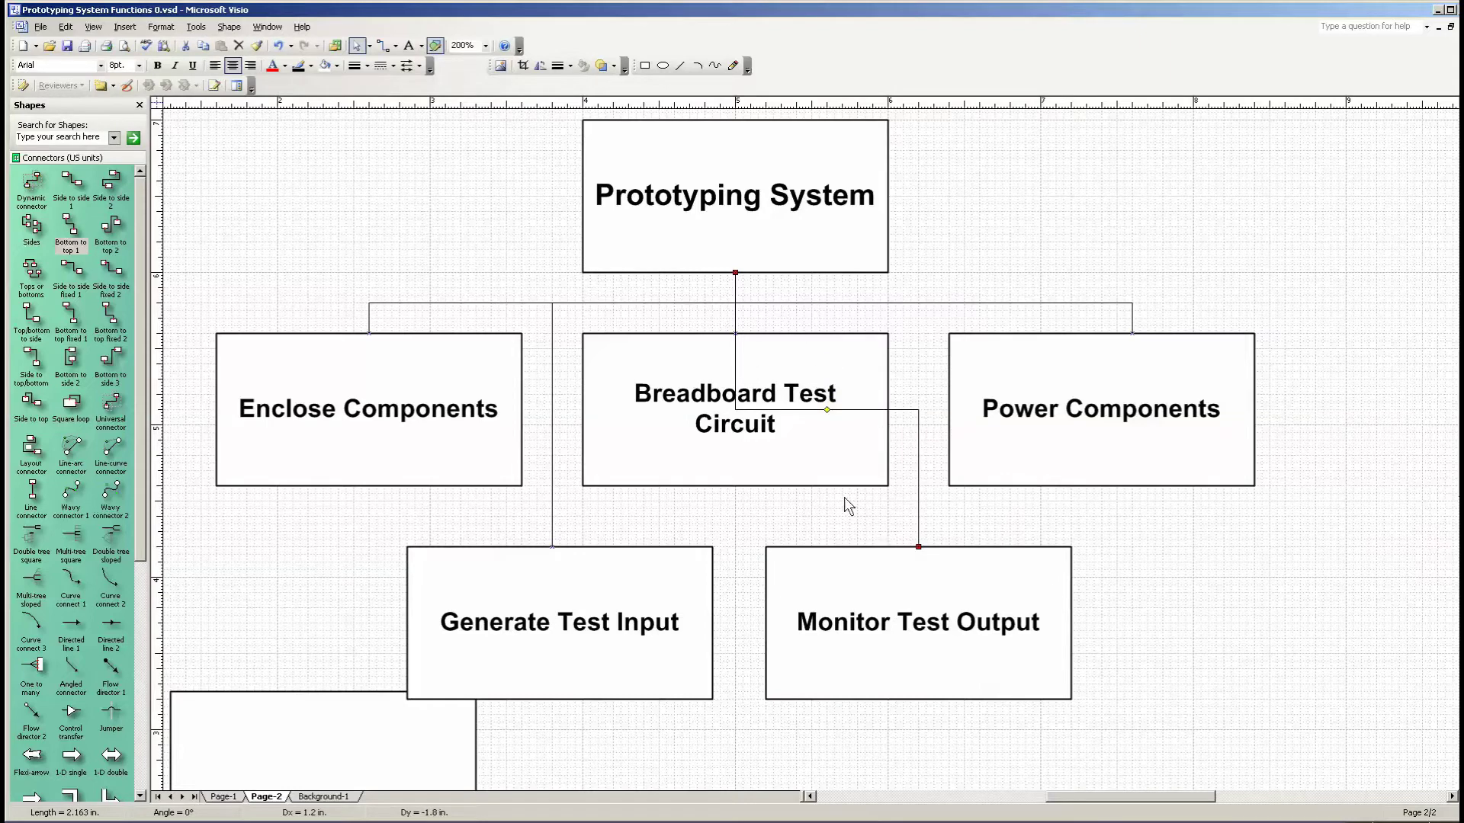
pyautogui.moveTo(828, 411); pyautogui.dragTo(823, 306)
# - Move the spare box beside Monitor Test Output and label it 'Uncommitted Components'
pyautogui.click(314, 694)
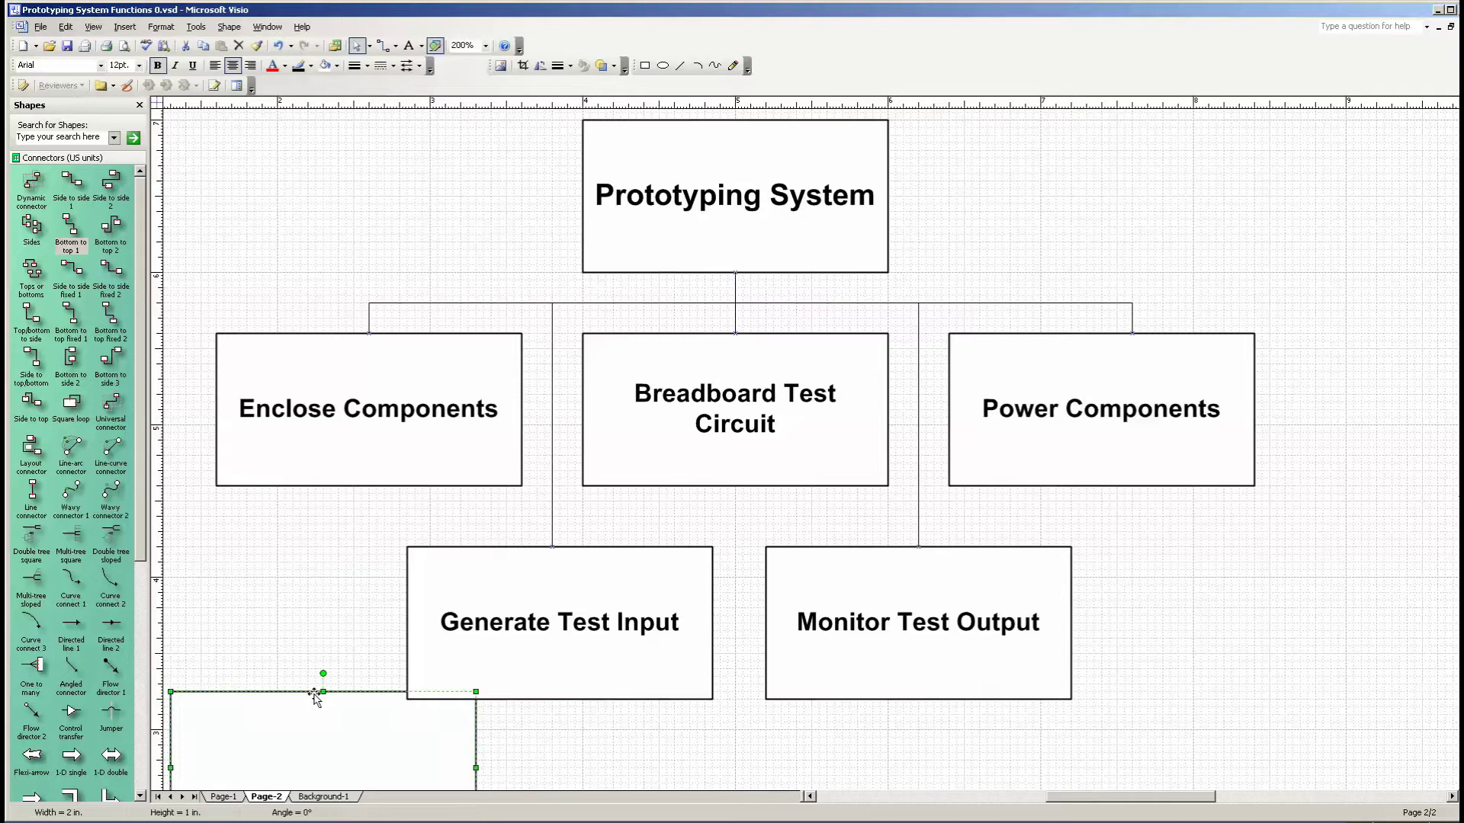
pyautogui.moveTo(314, 694); pyautogui.dragTo(1271, 550)
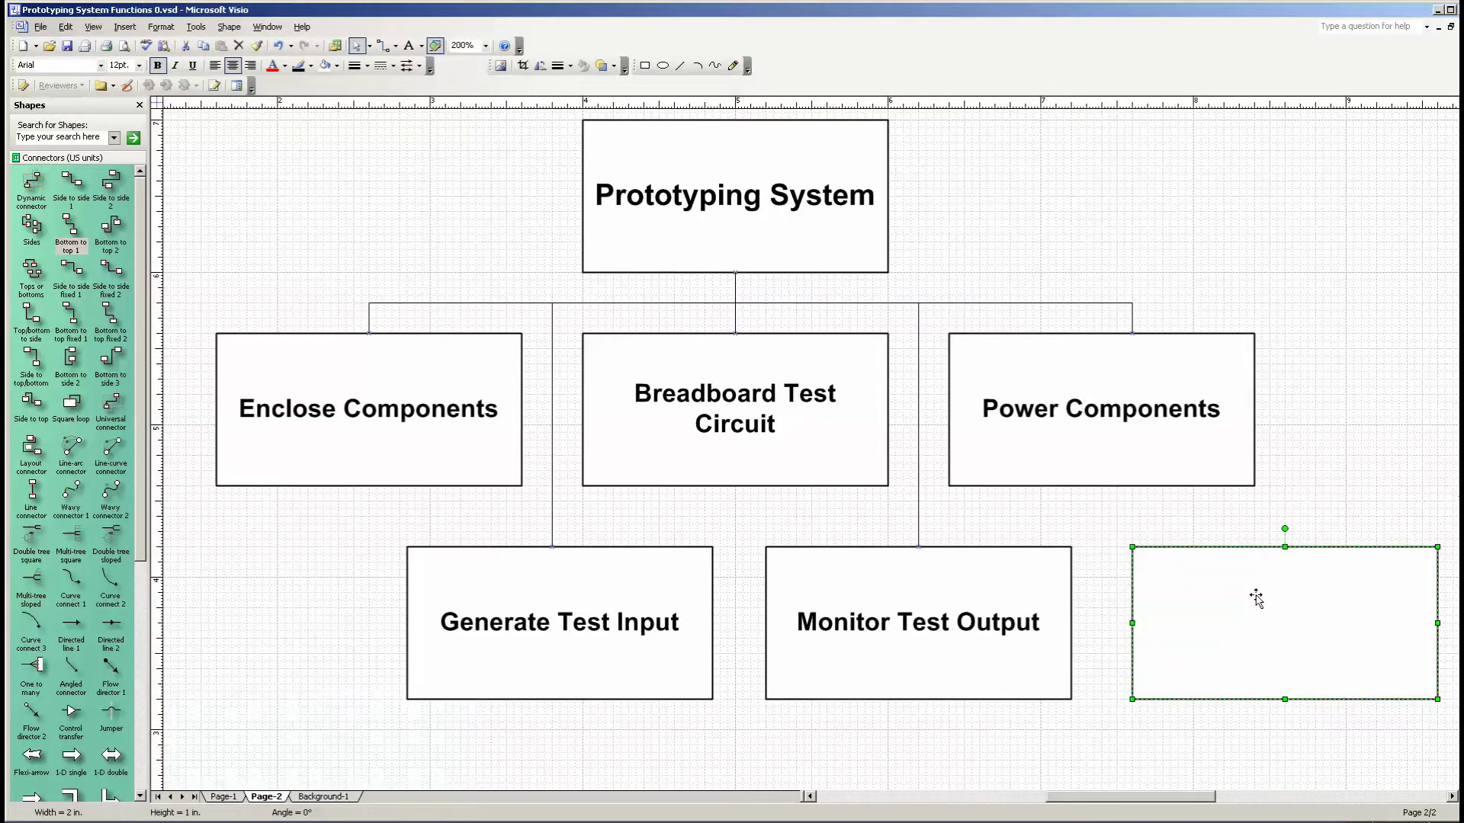
pyautogui.write('Unc')
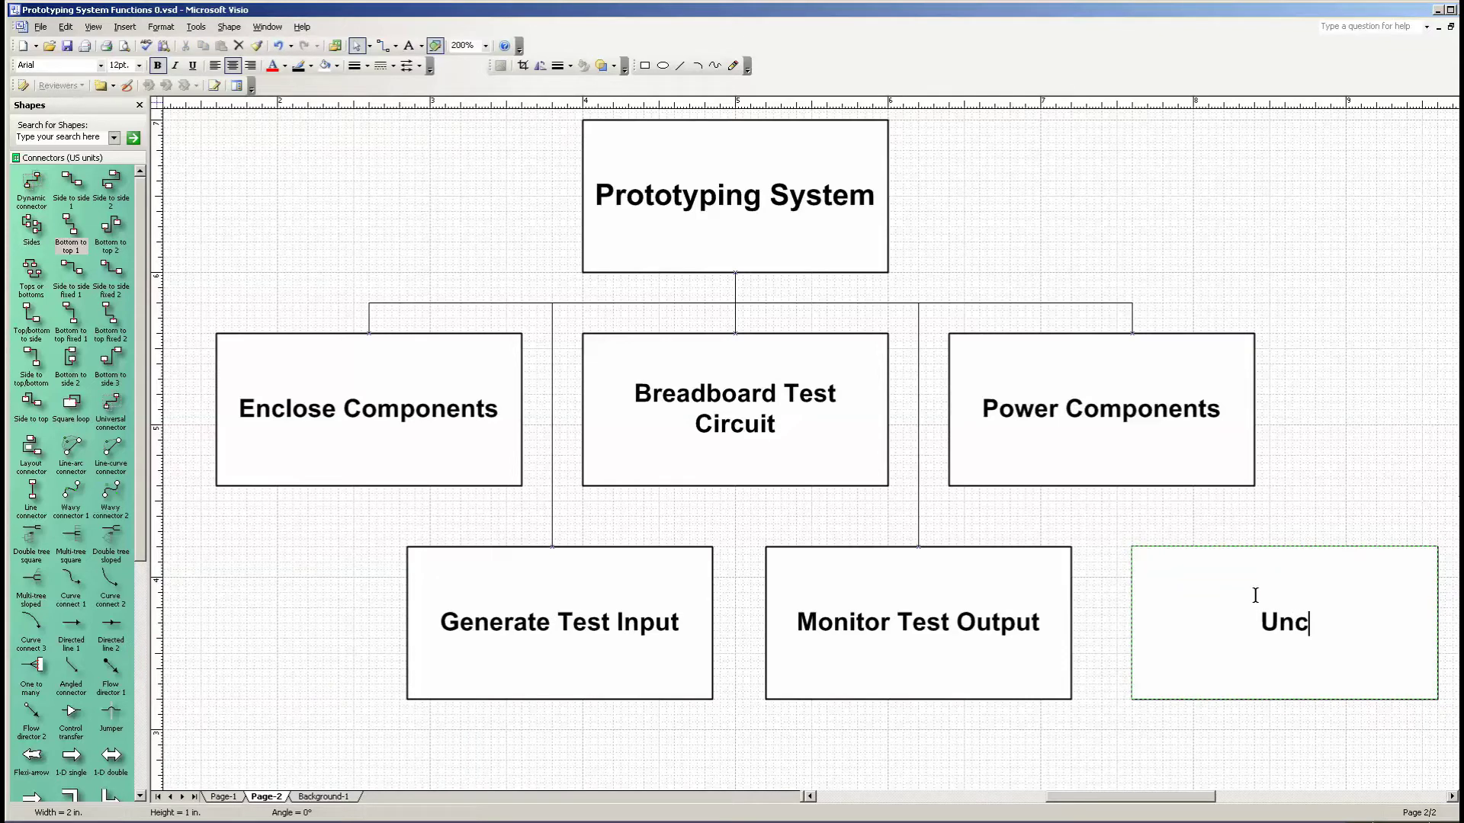
pyautogui.write('ommi')
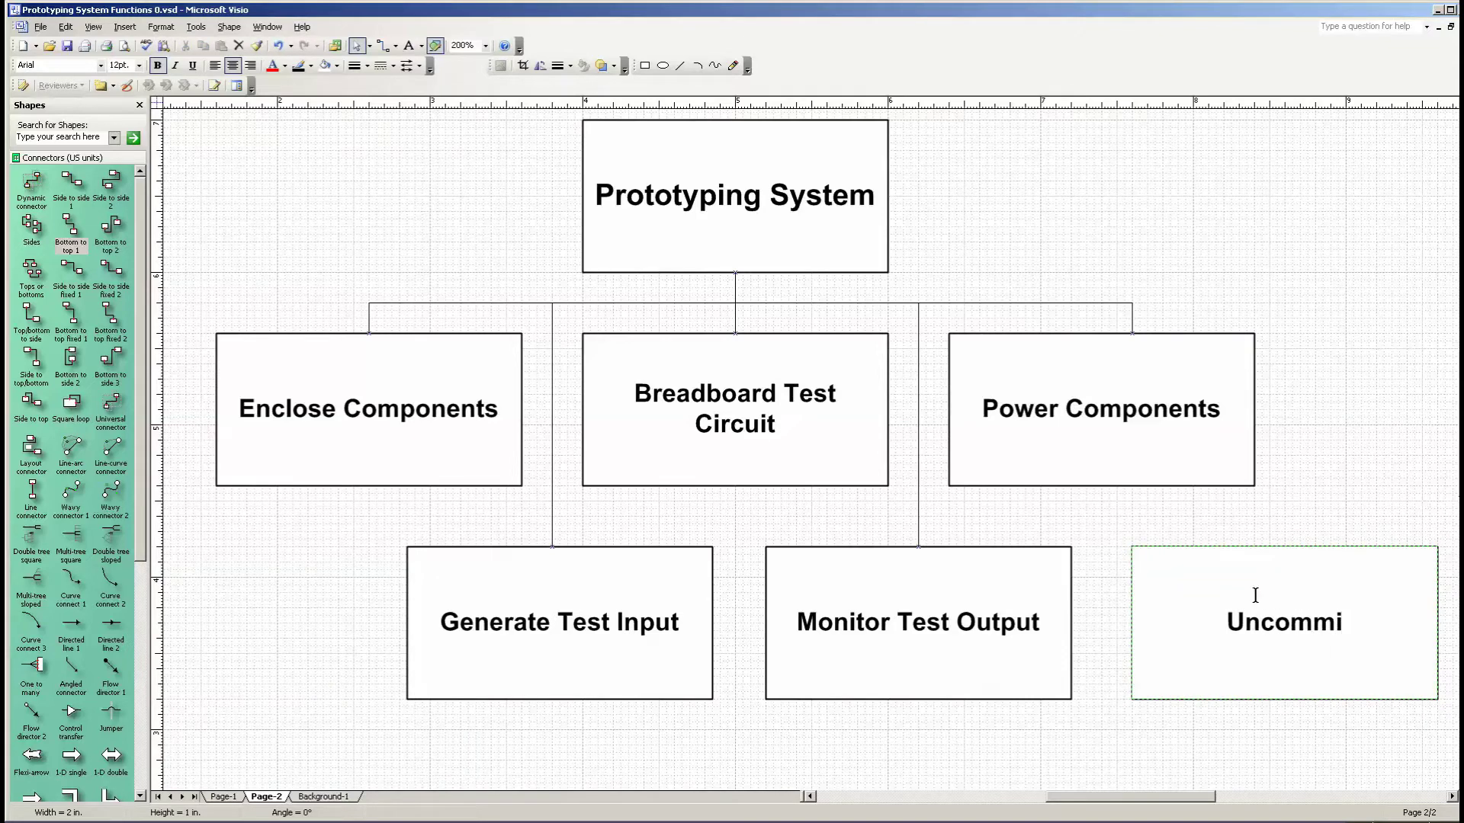
pyautogui.write('tted ')
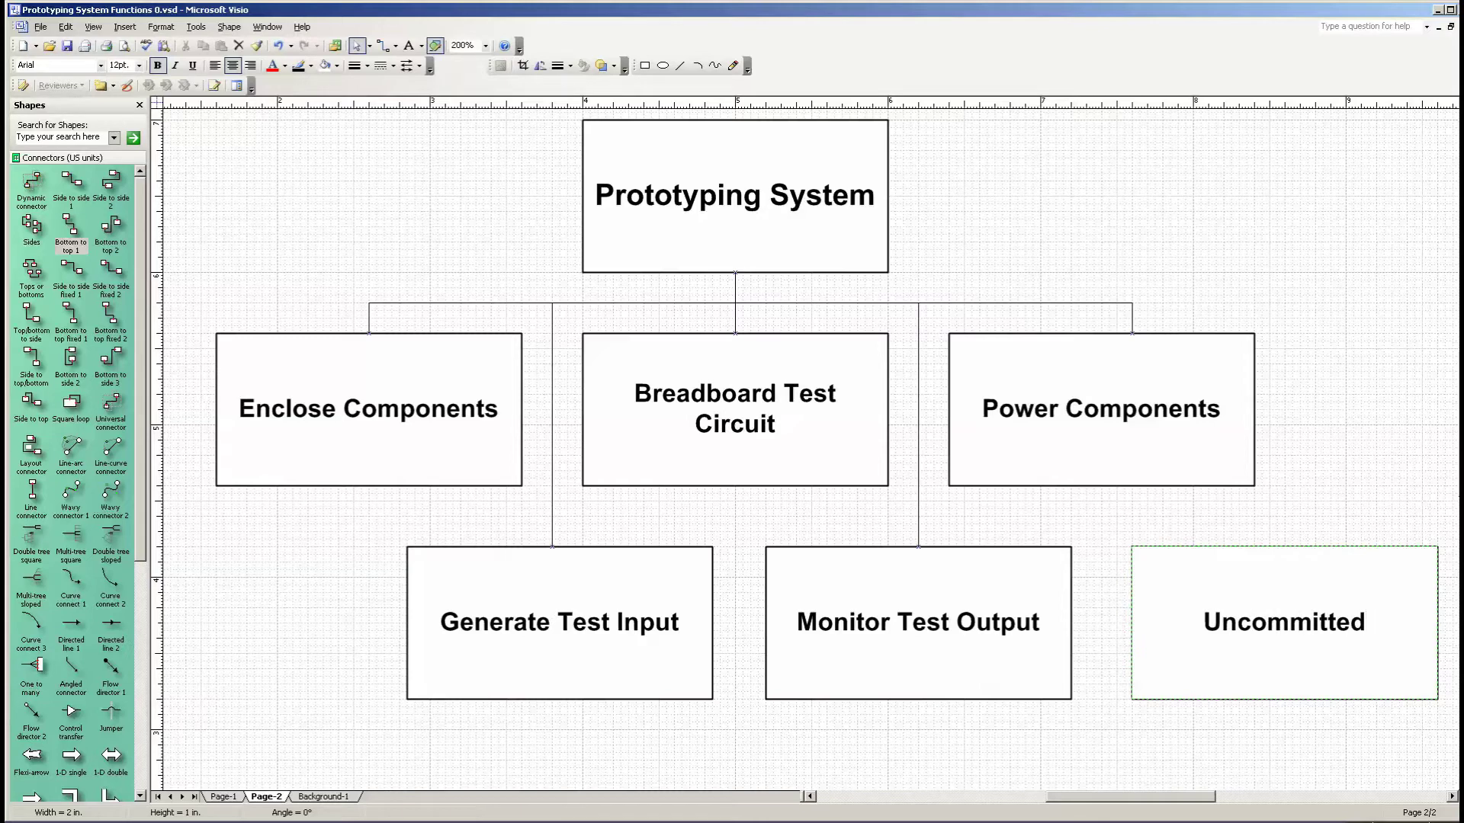
pyautogui.write('Comp')
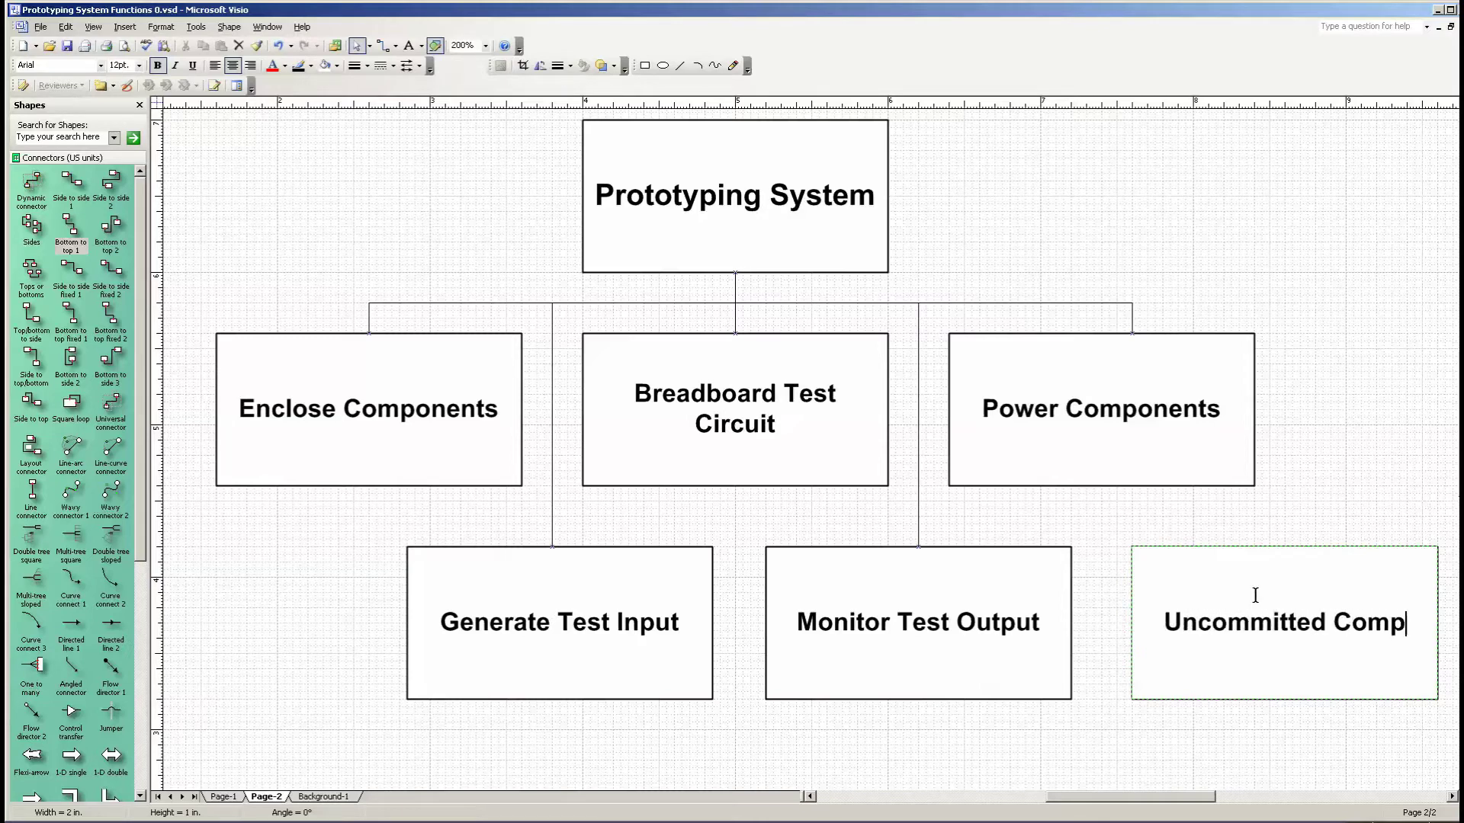
pyautogui.write('onents')
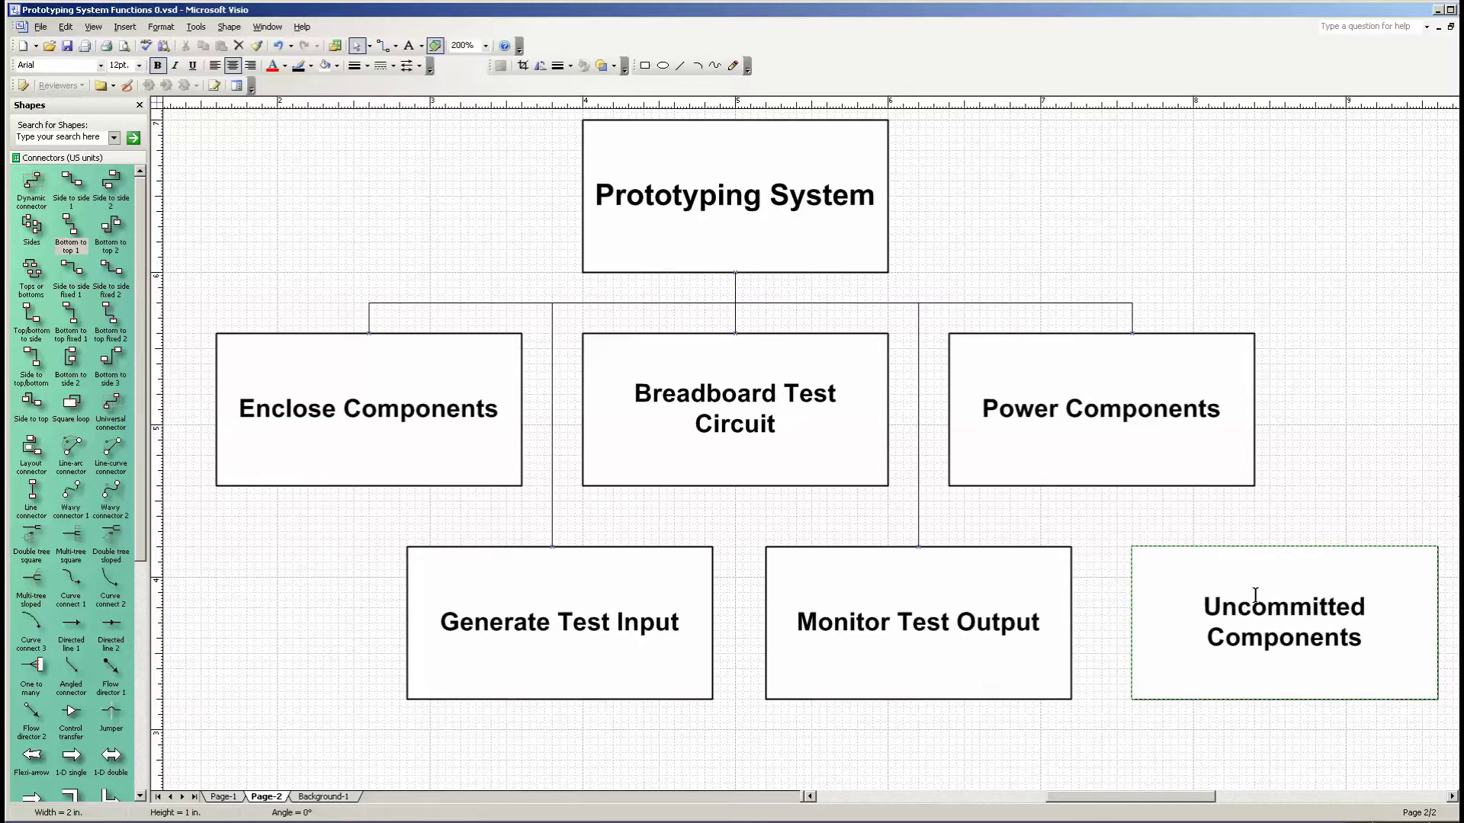
# - Connect Uncommitted Components' top to Prototyping System along the shared horizontal line
pyautogui.click(68, 234)
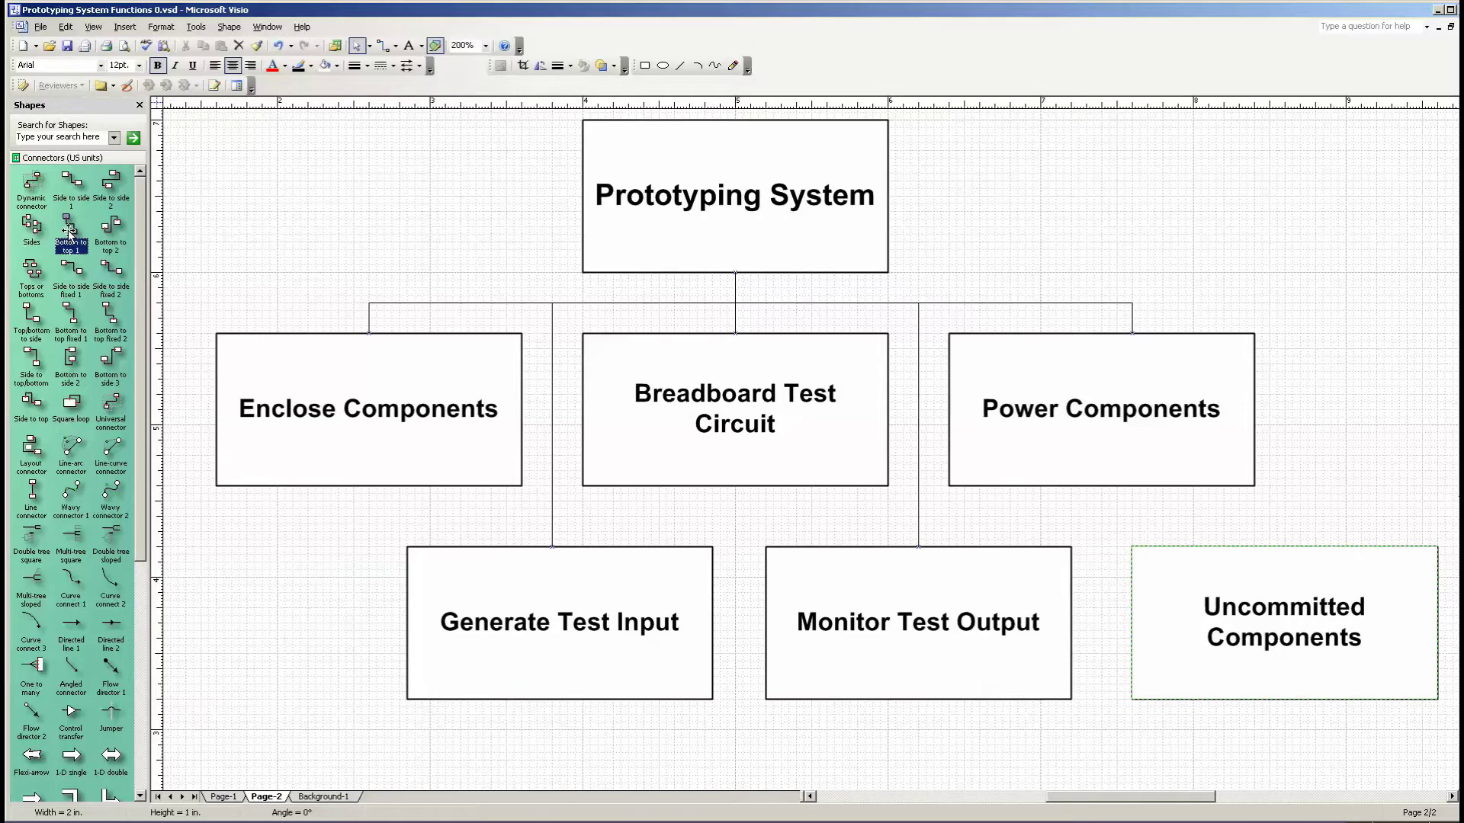
pyautogui.moveTo(69, 233); pyautogui.dragTo(808, 359)
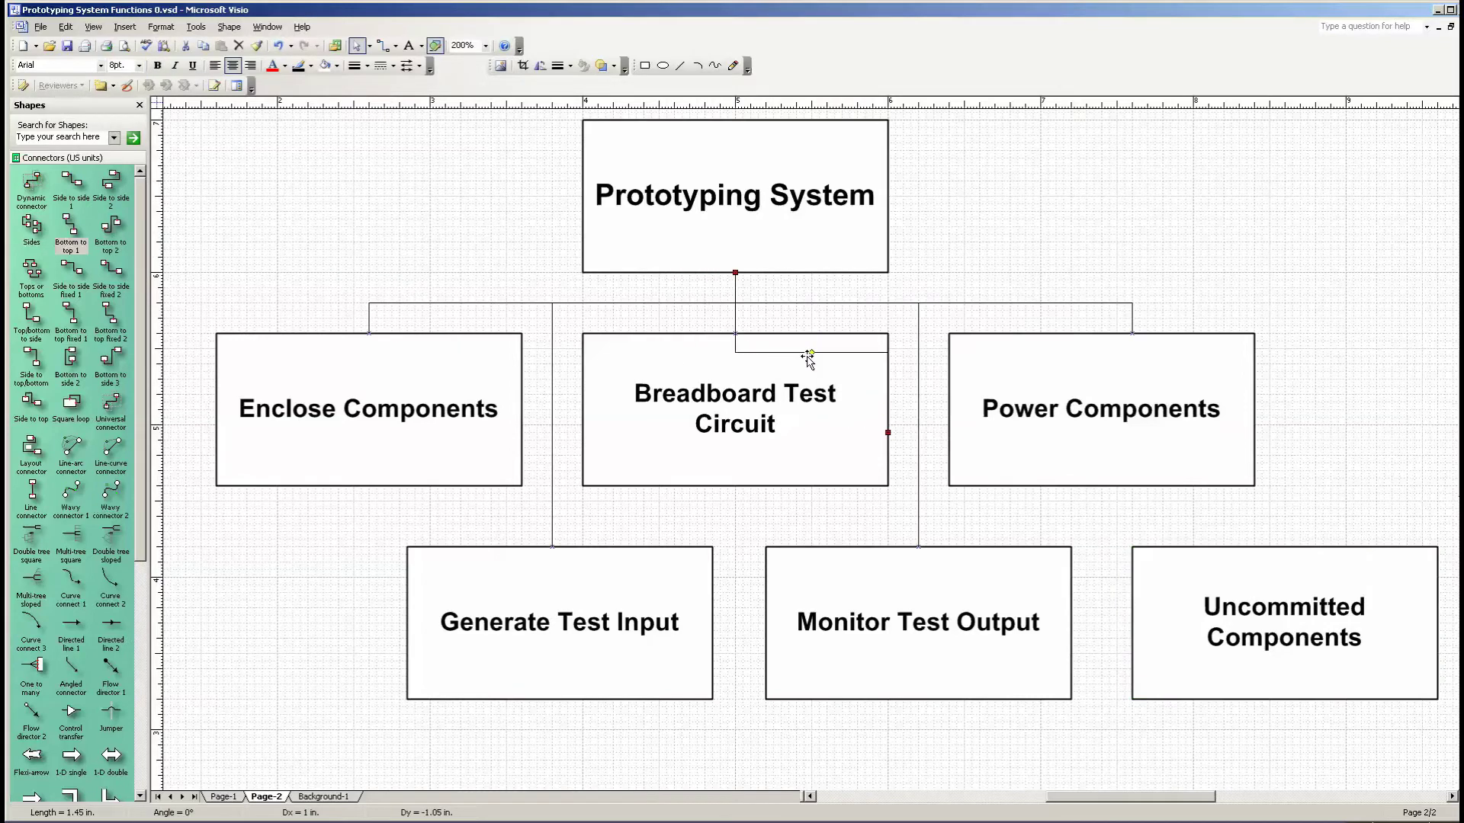
pyautogui.moveTo(887, 433); pyautogui.dragTo(1299, 548)
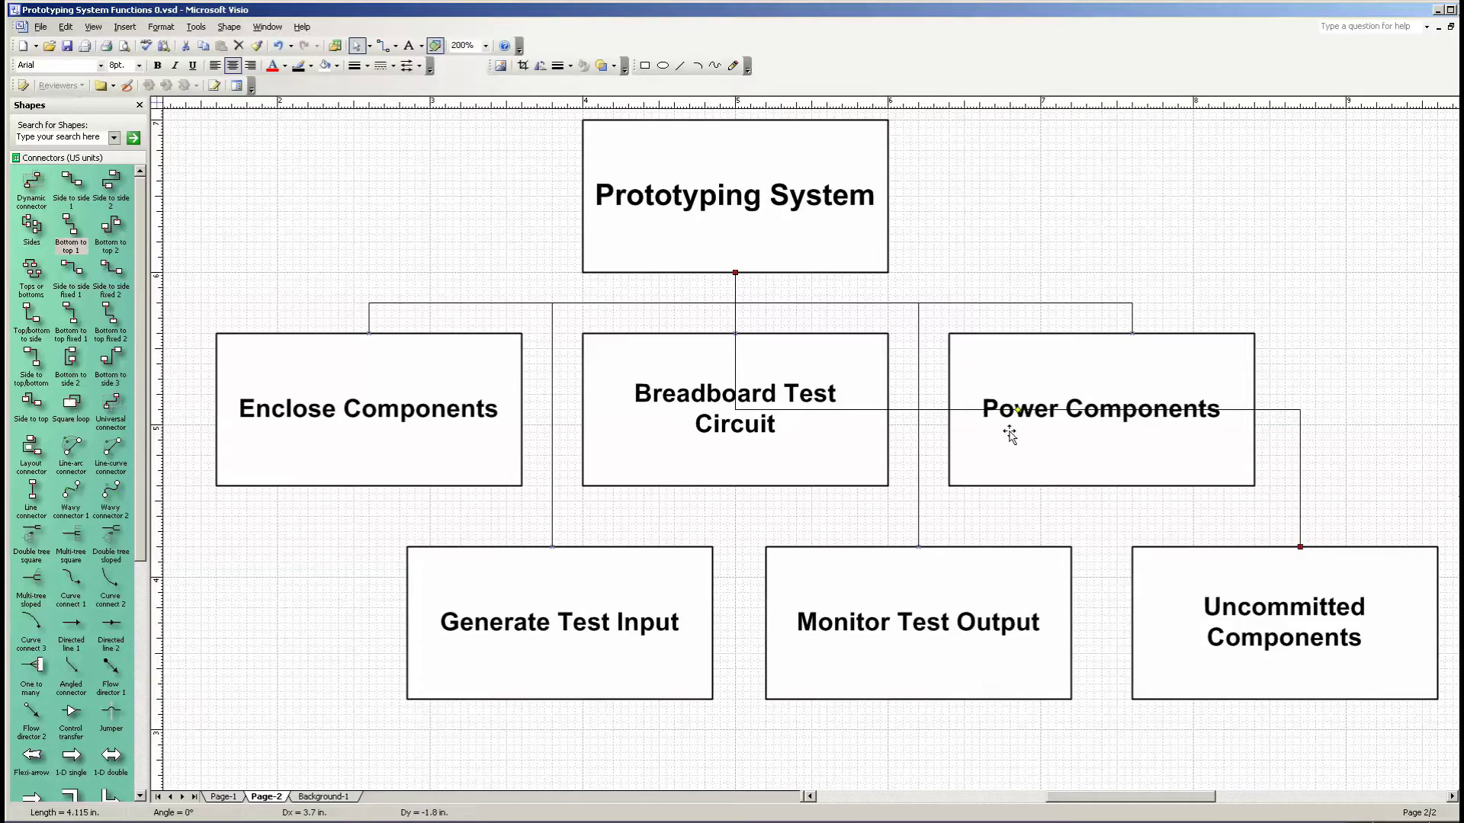
pyautogui.moveTo(1019, 409); pyautogui.dragTo(993, 305)
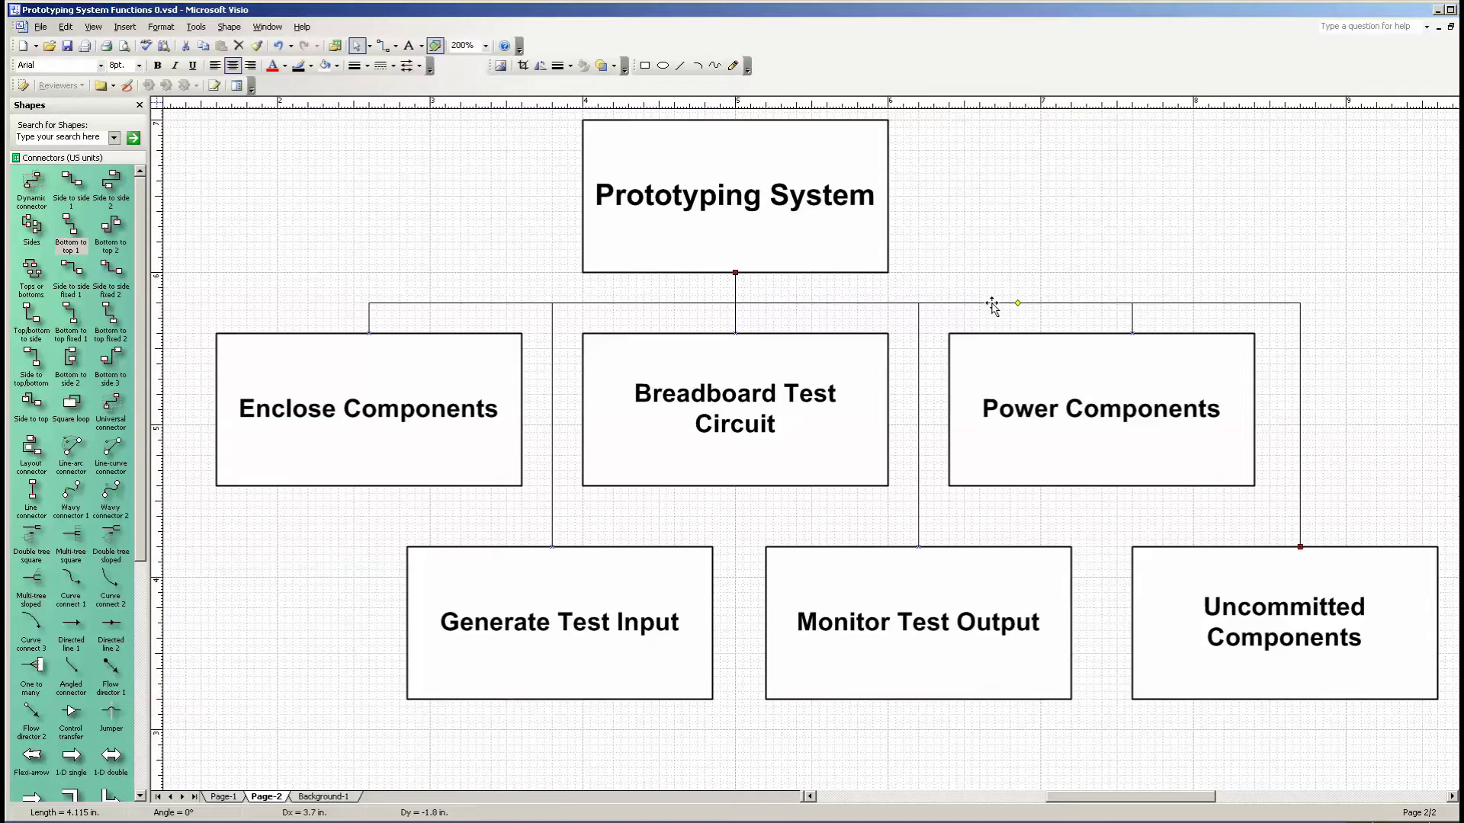